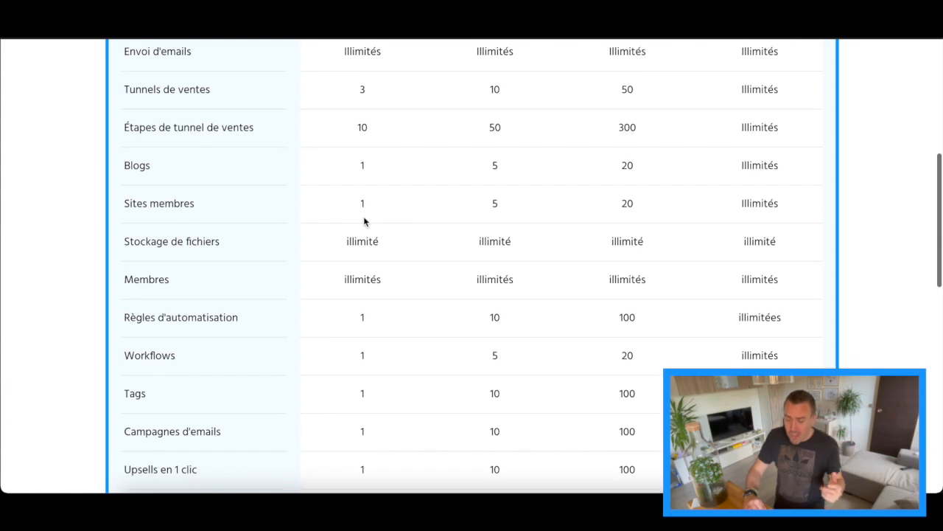
scroll(374, 211, down, 1)
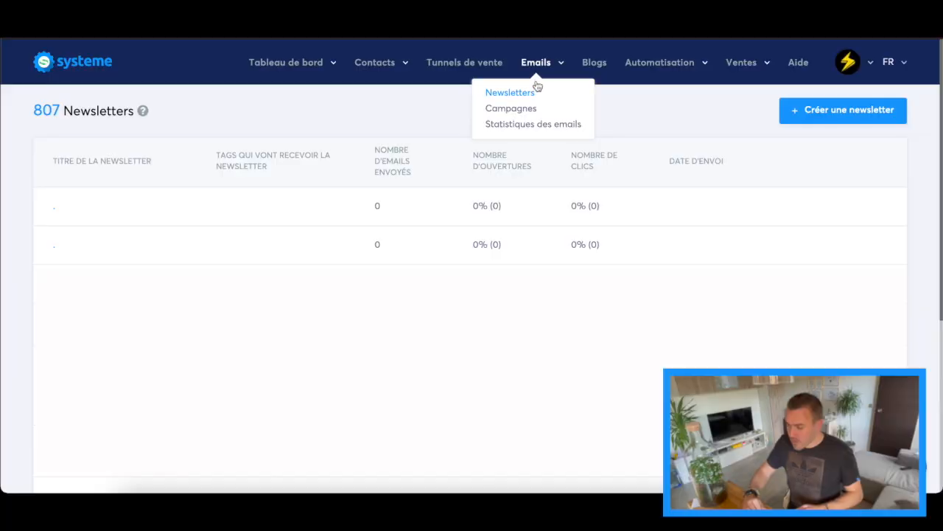
- Start a new newsletter and enter "fqfdgdfg" as its subject
click(522, 99)
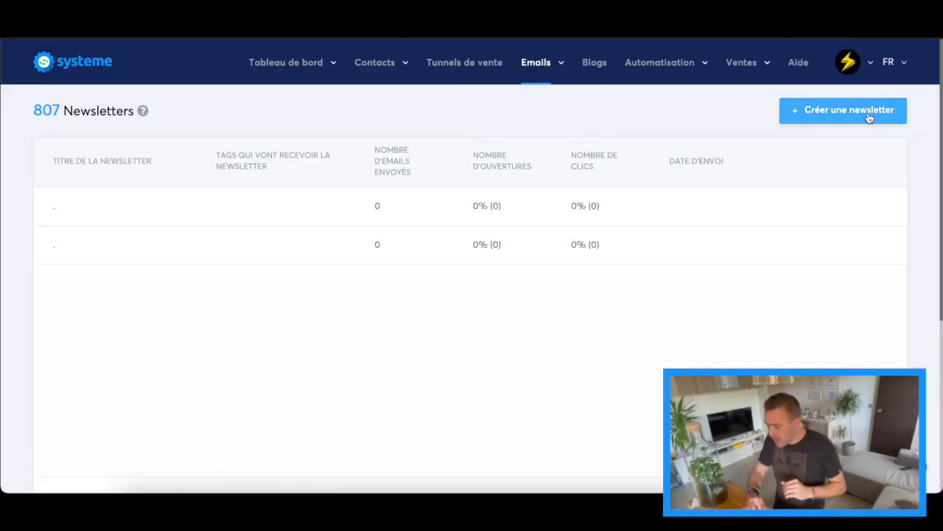
click(866, 114)
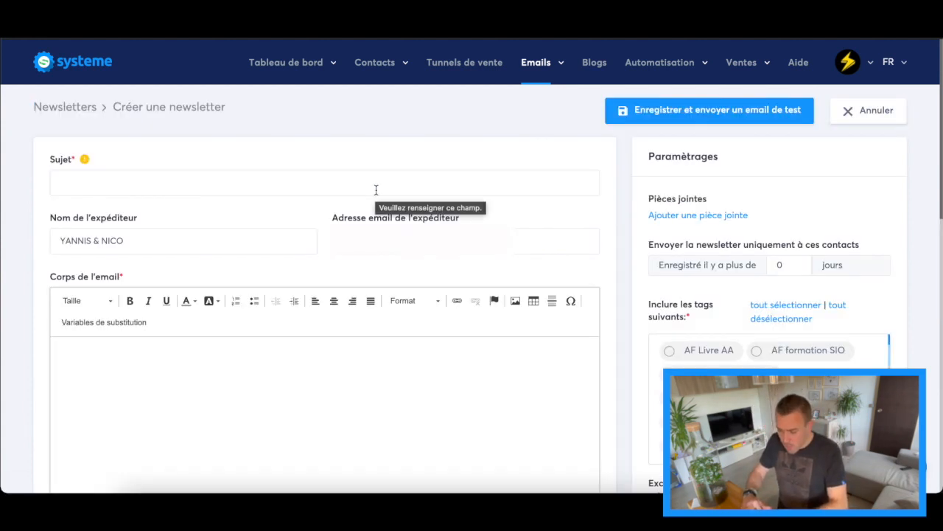
click(376, 190)
text(fqfdgdfg)
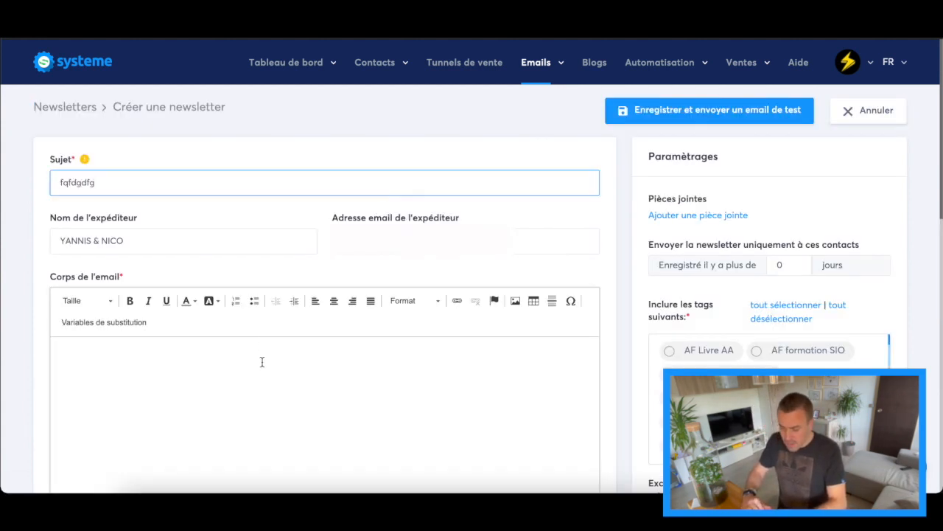
- Enter "dfgdqfgsdf" as the email body, then save the newsletter and send a test email
click(264, 370)
text(dfgdqfgsdf)
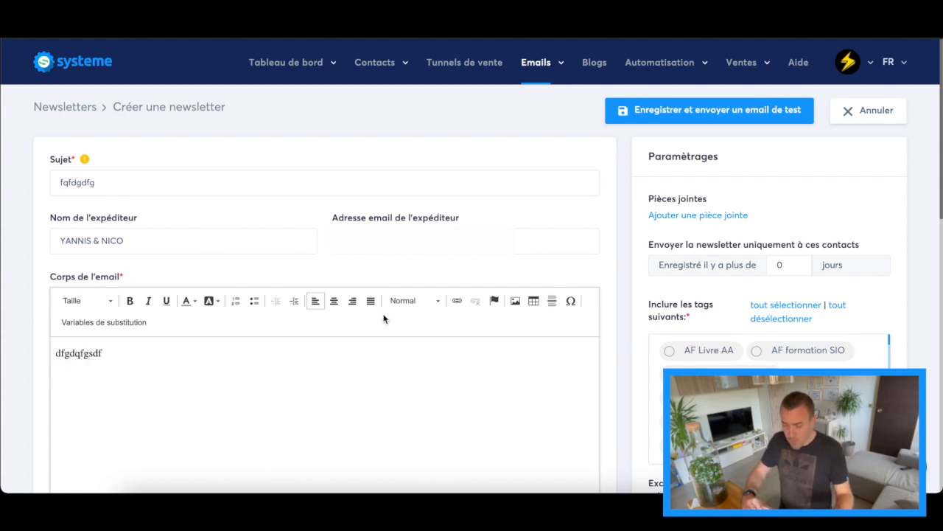
scroll(383, 318, down, 1)
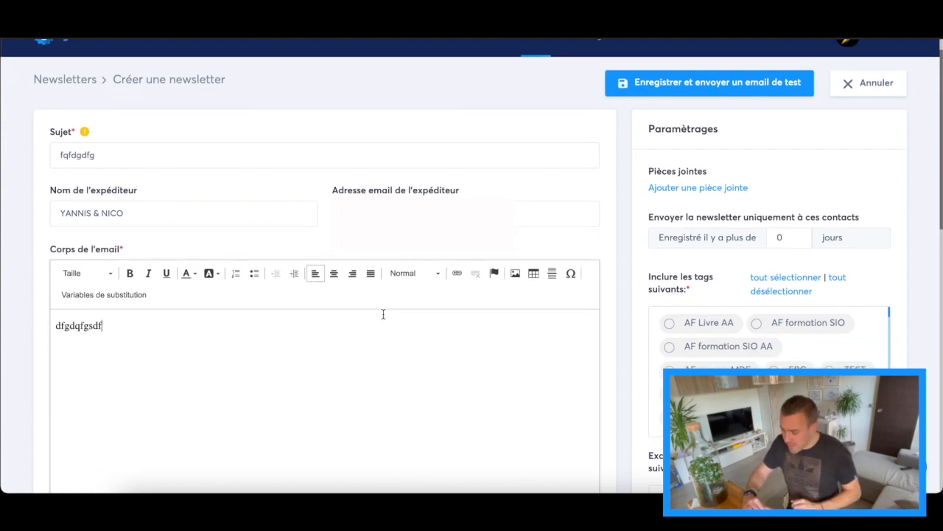
click(742, 90)
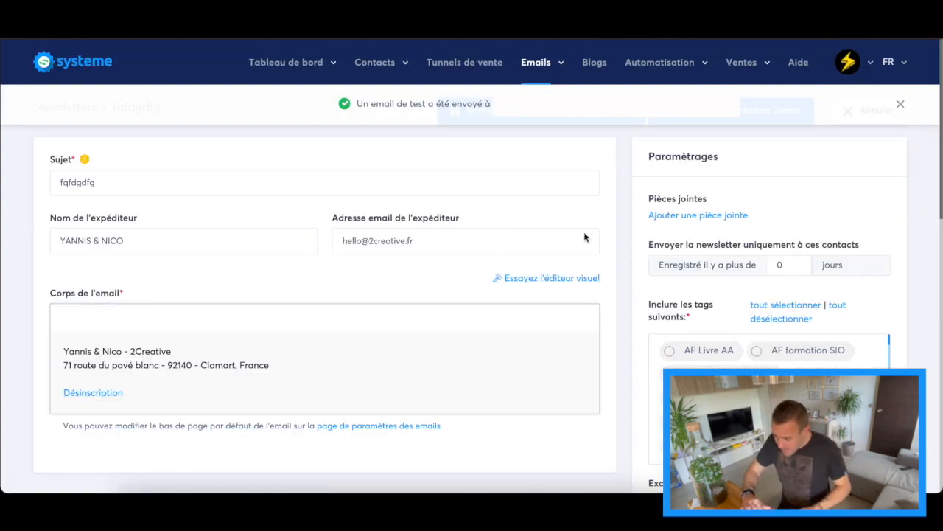
- Switch to the visual editor and create the email from the "Répondu : vos questions les plus brûlantes sur le business en ligne..." template
click(548, 287)
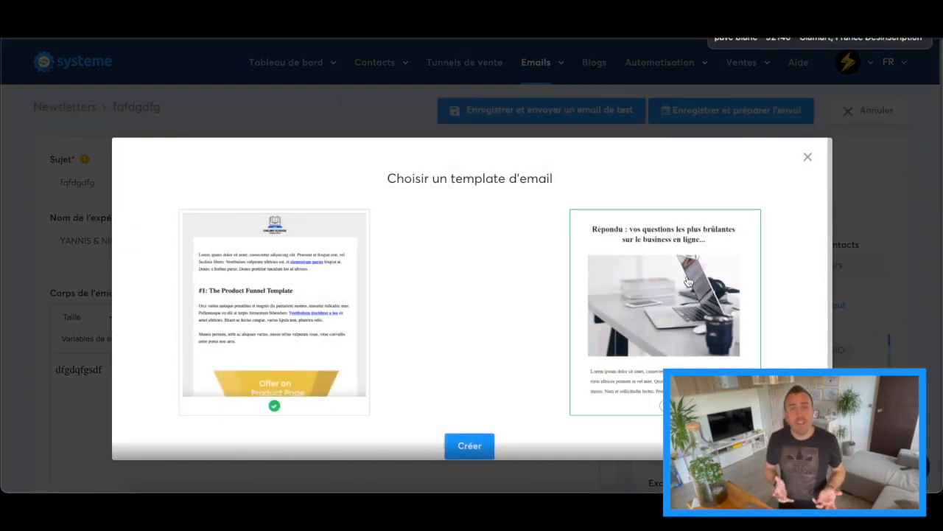
click(687, 281)
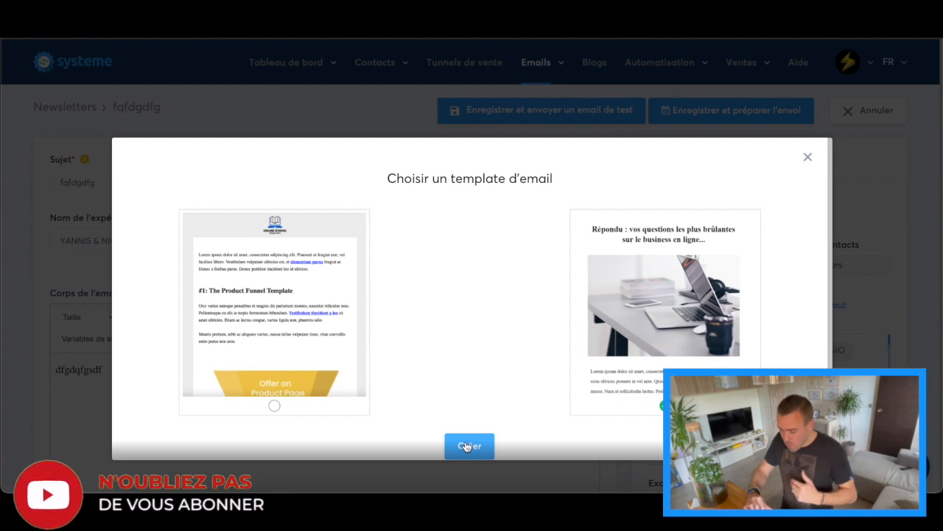
click(465, 445)
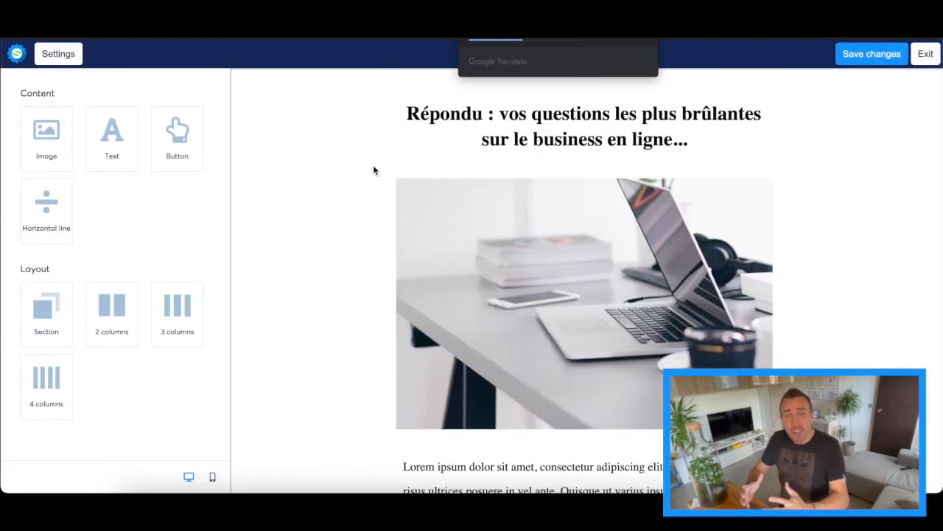
click(266, 200)
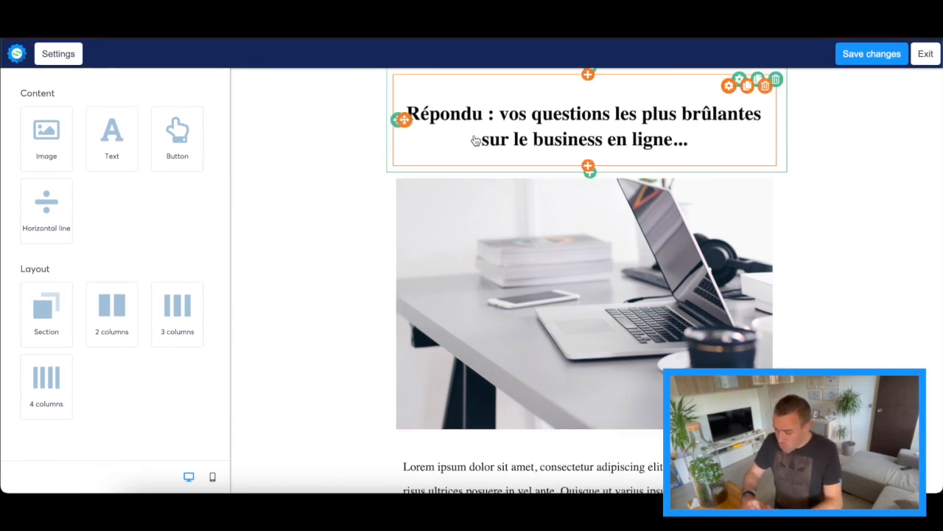
- Set the email's overall background color to light peach, FDE3CC, in the email settings
scroll(686, 113, down, 4)
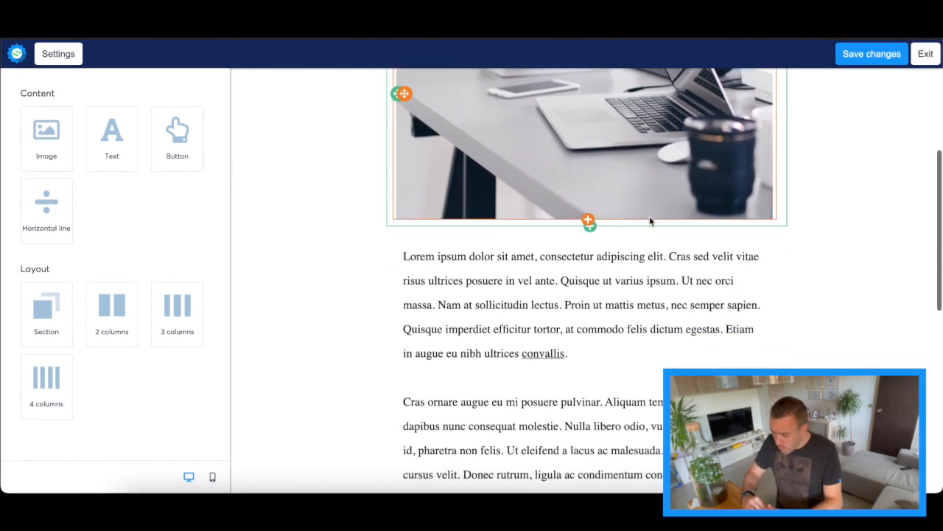
scroll(591, 243, down, 5)
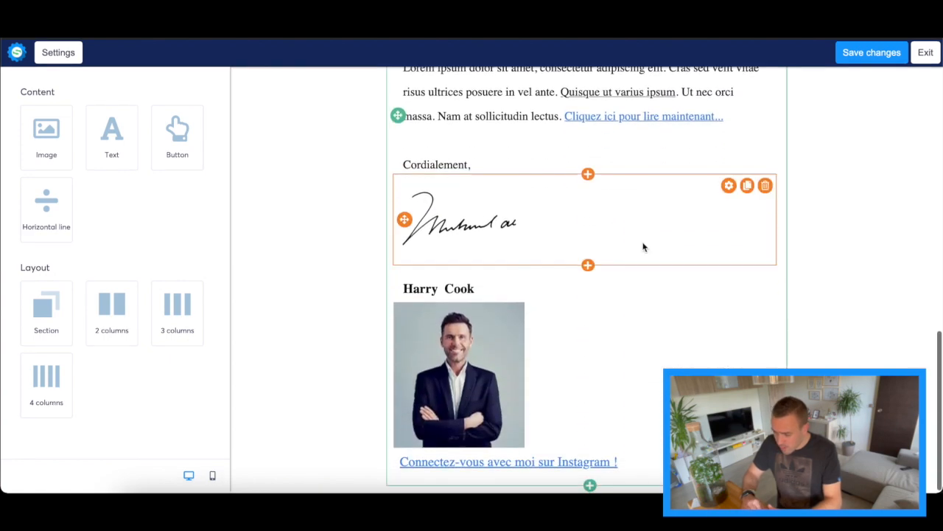
scroll(531, 358, up, 9)
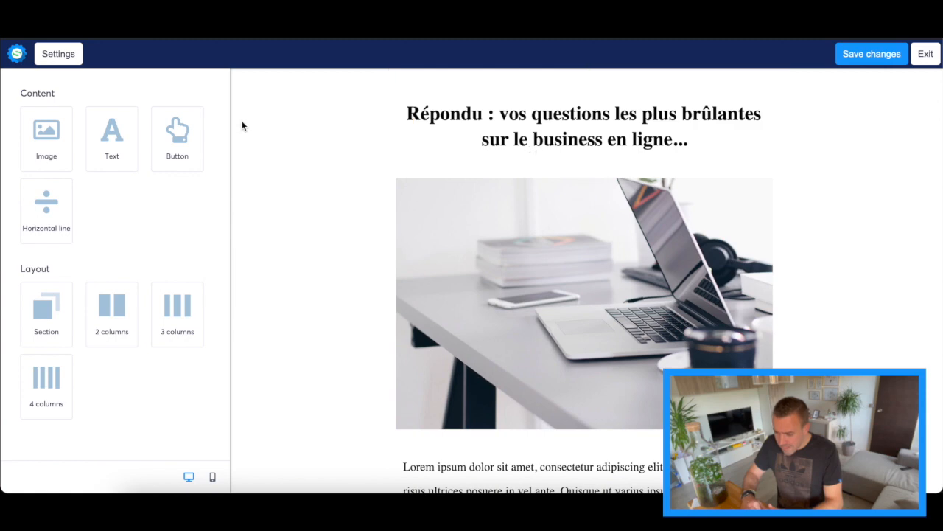
click(67, 54)
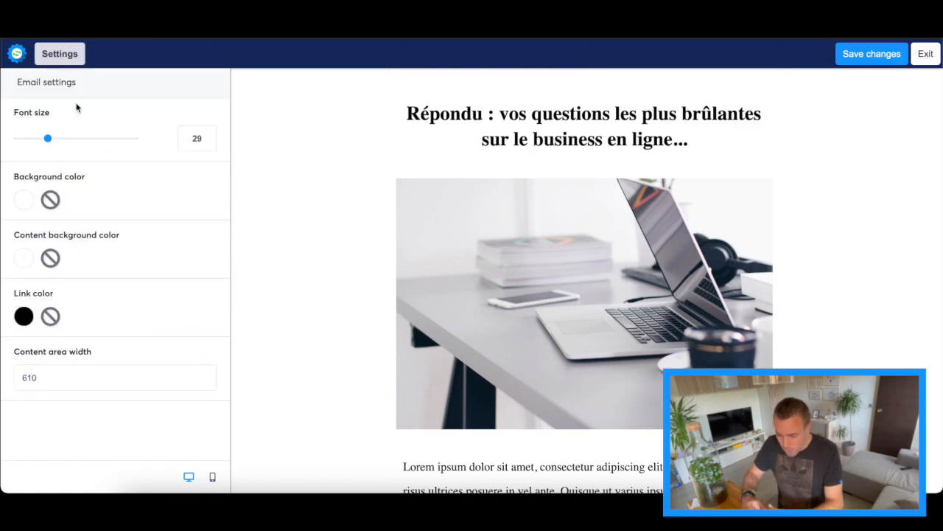
click(24, 200)
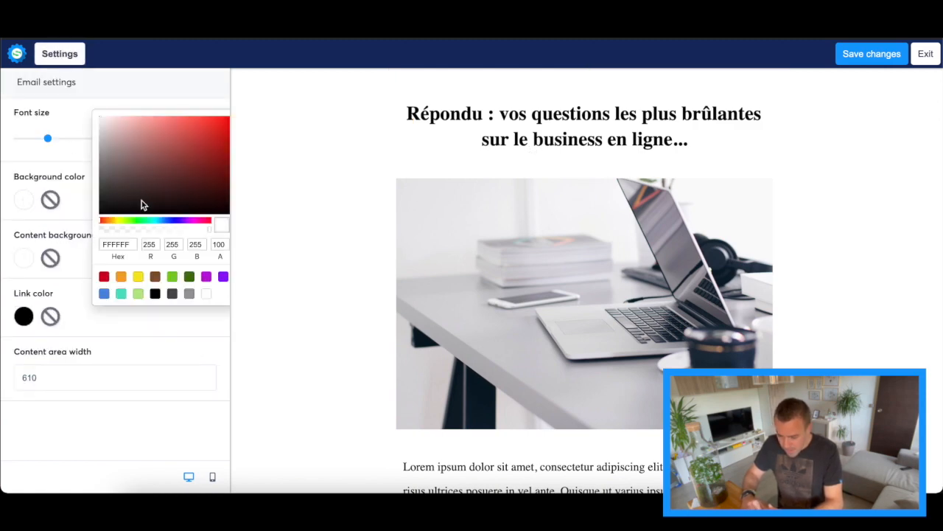
click(104, 293)
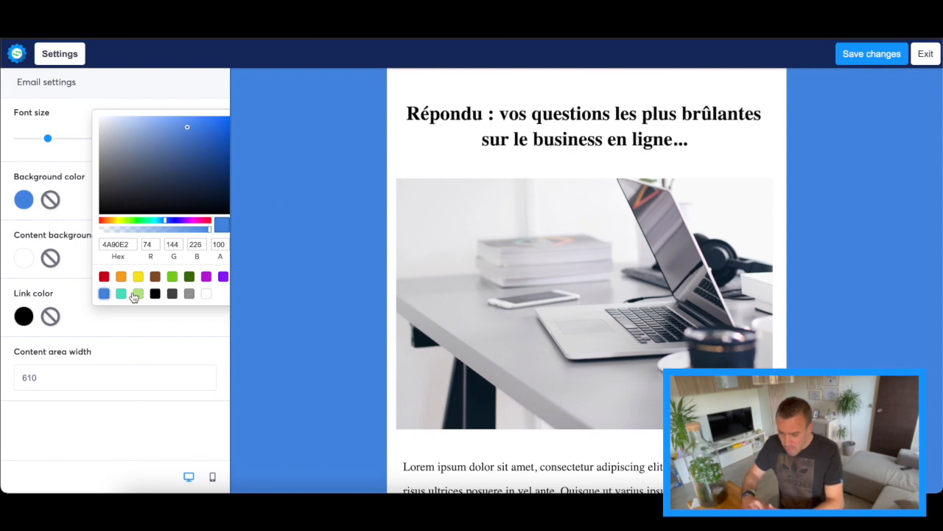
click(121, 294)
click(154, 276)
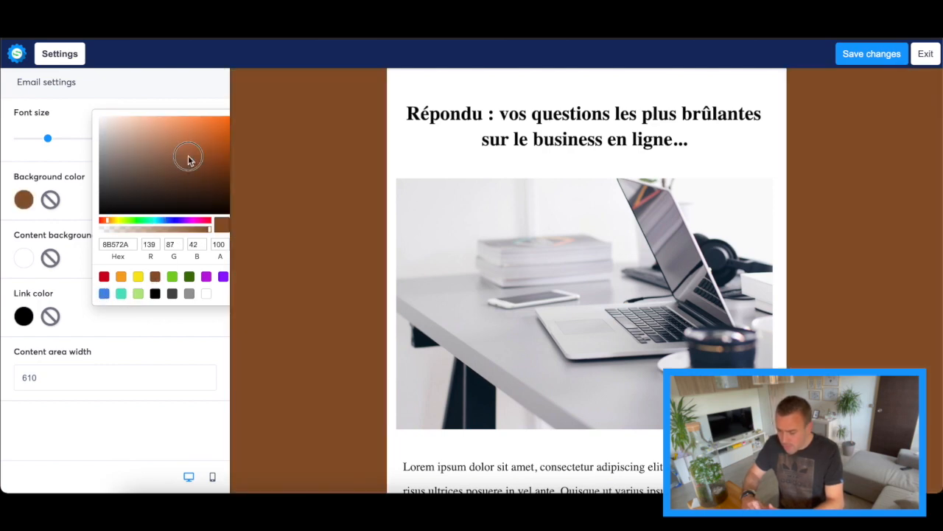
drag(189, 157, 119, 122)
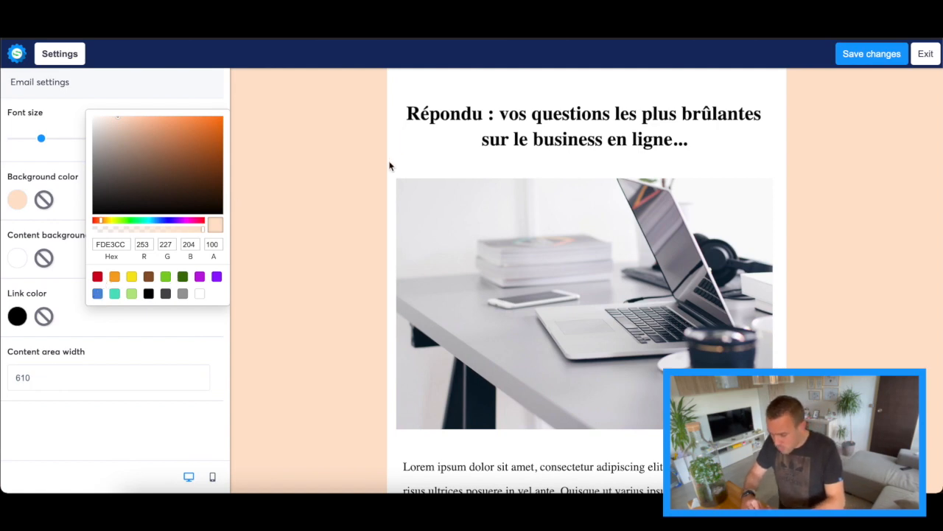
click(423, 155)
- Add a text block beneath the template's bold heading and delete that heading from the email
click(574, 126)
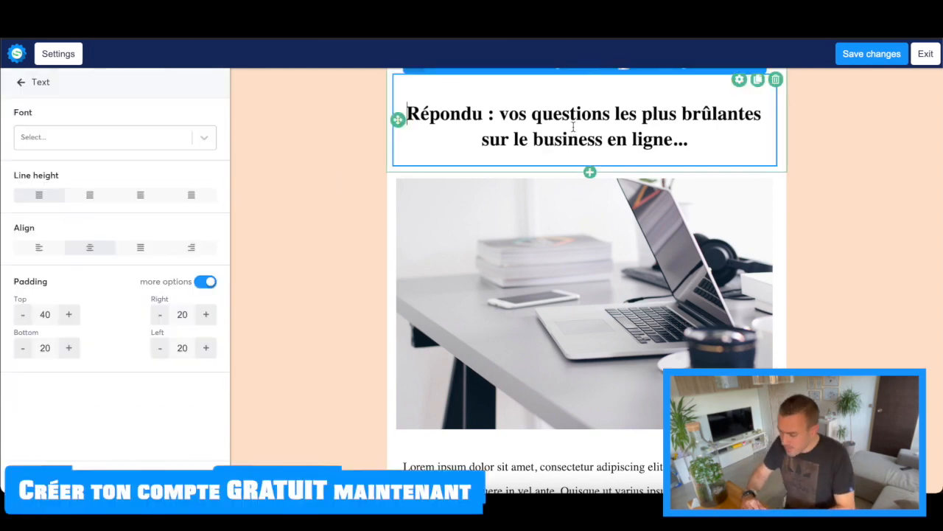
click(342, 200)
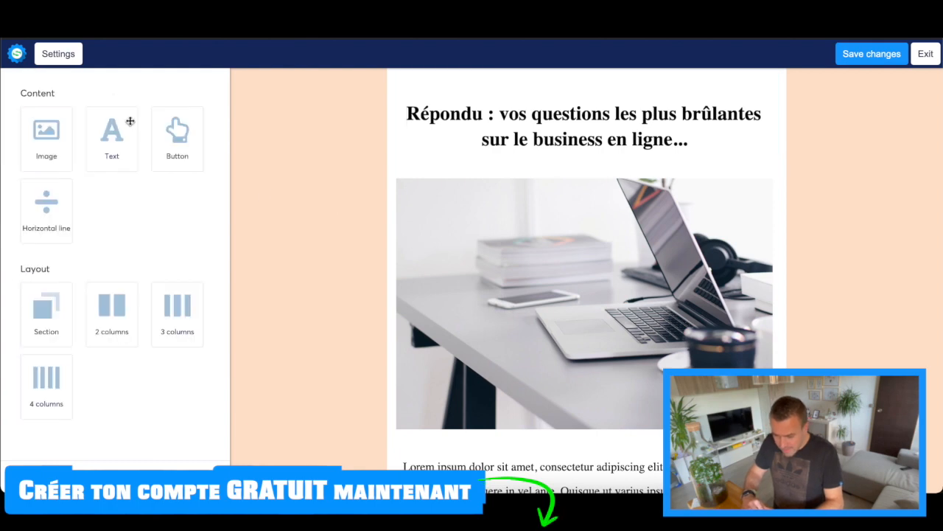
drag(130, 121, 543, 141)
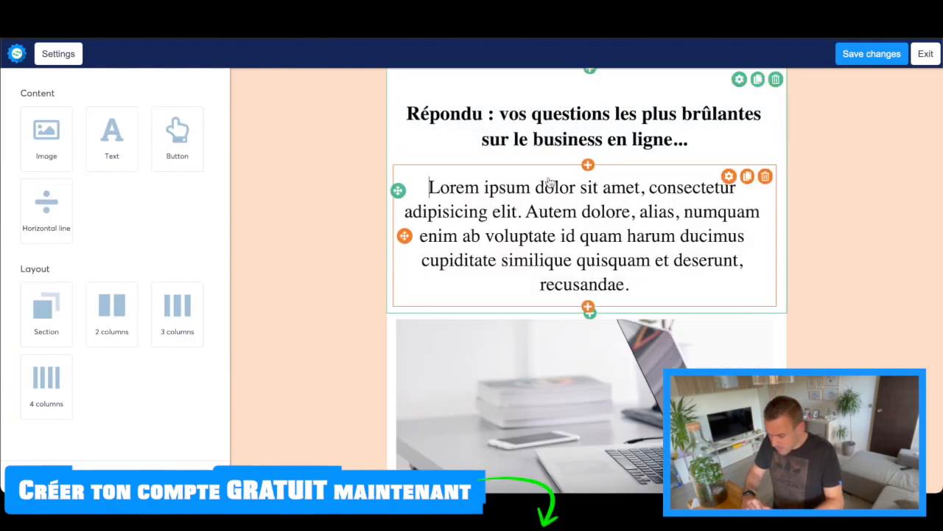
click(765, 87)
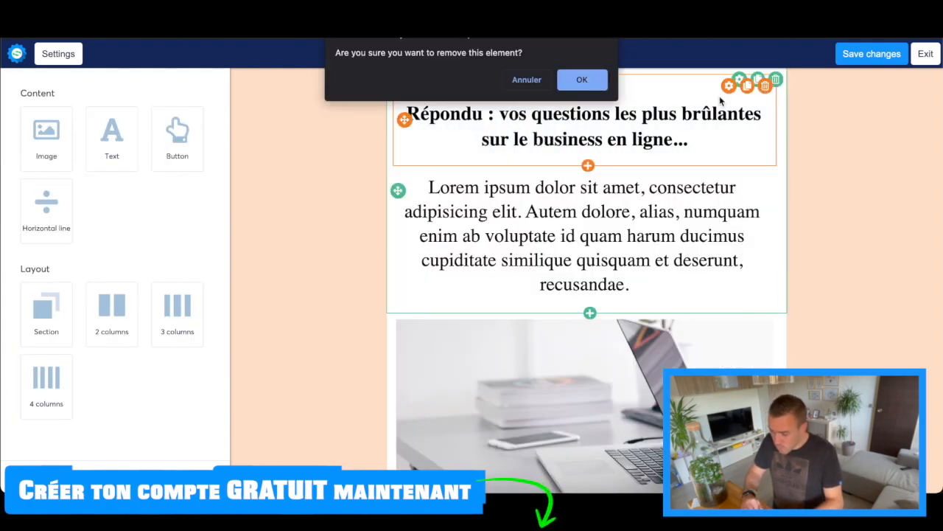
click(586, 81)
- Replace the placeholder text above the laptop photo with "Hello Comment Allez Vous ?"
click(574, 141)
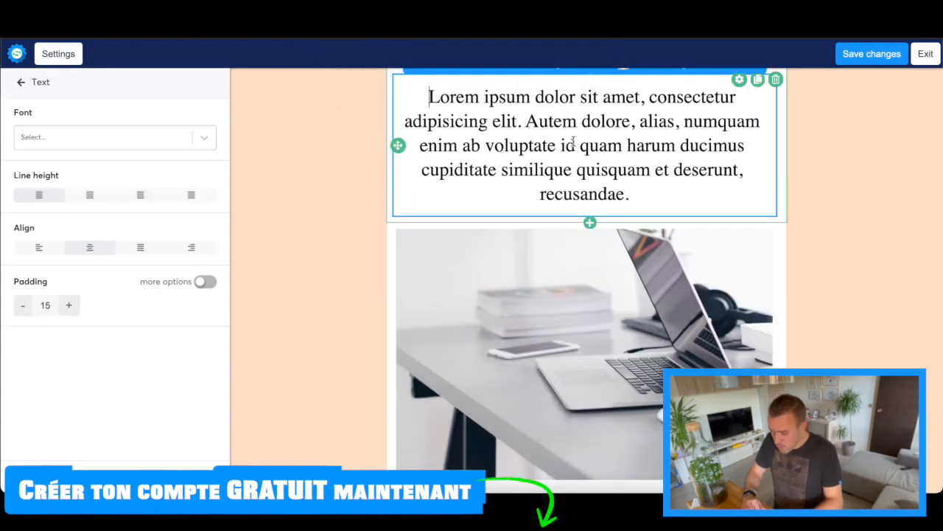
key(super+a)
text(H)
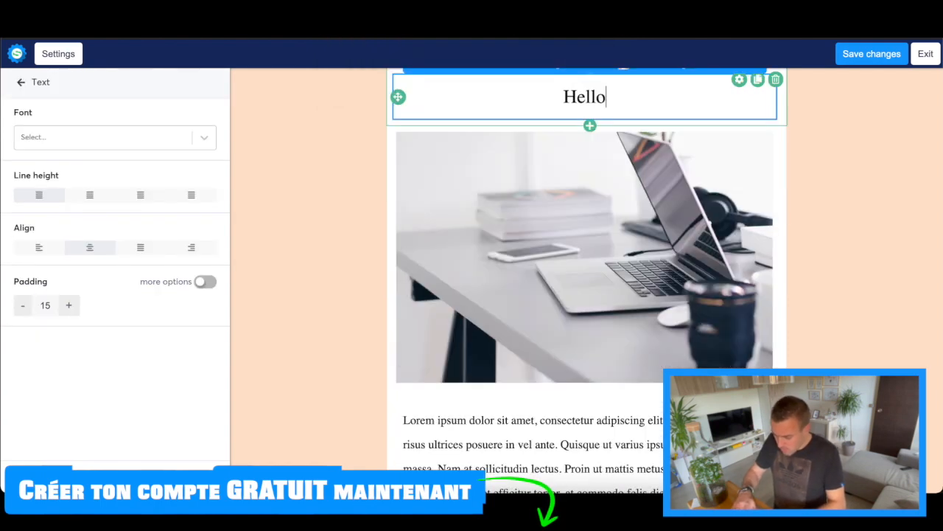
text(ello Comment Al)
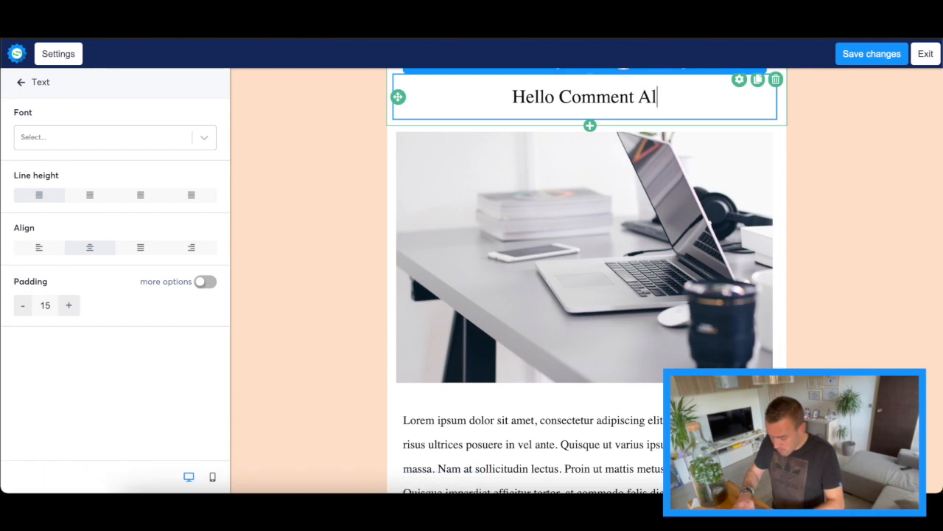
text(lez Vous ?)
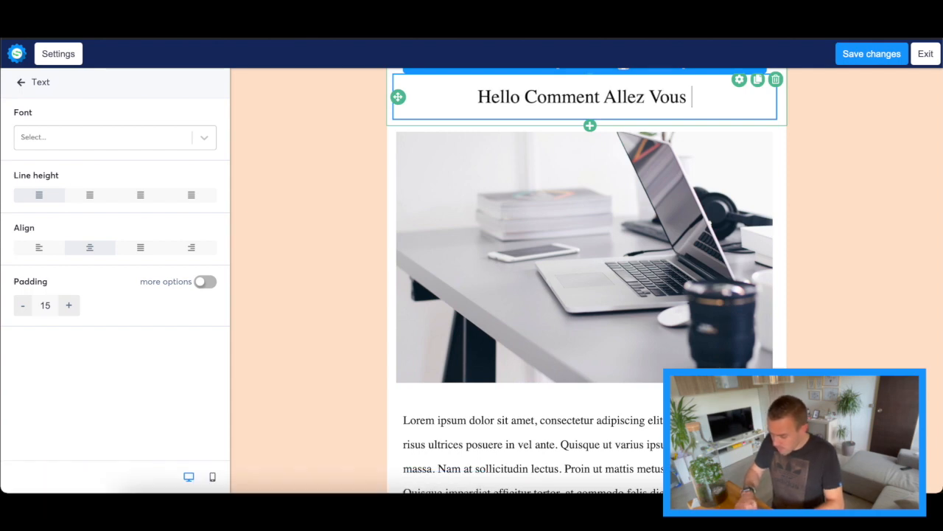
click(623, 154)
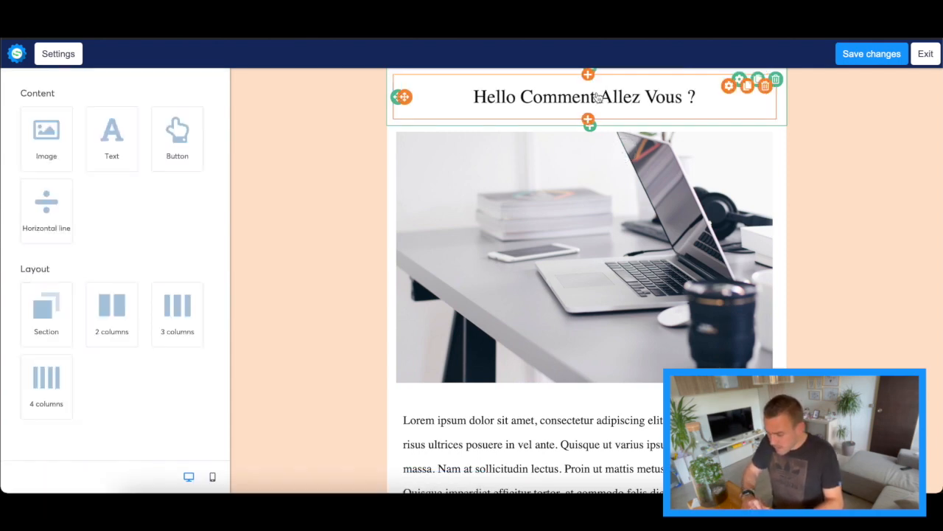
- Insert a second text block between the greeting and the laptop photo and set all its text to 16px
click(588, 119)
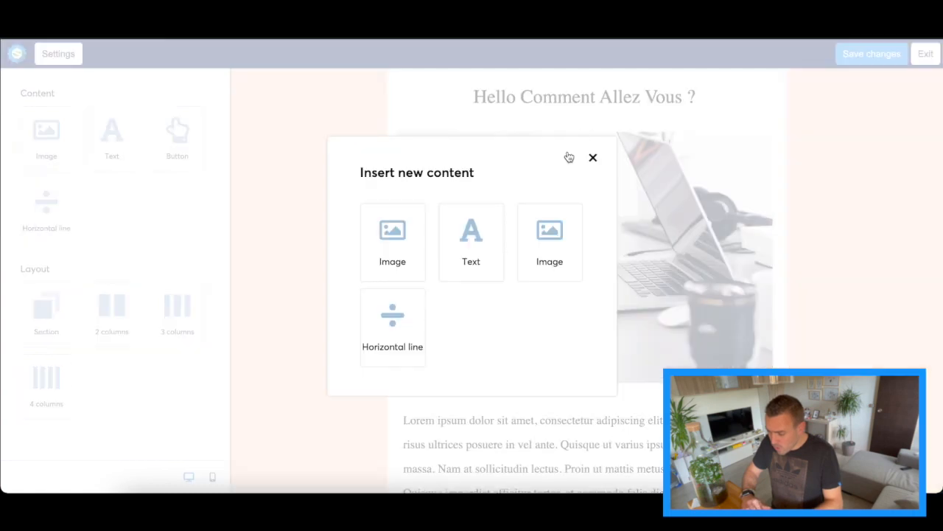
click(466, 238)
click(585, 171)
key(ctrl+a)
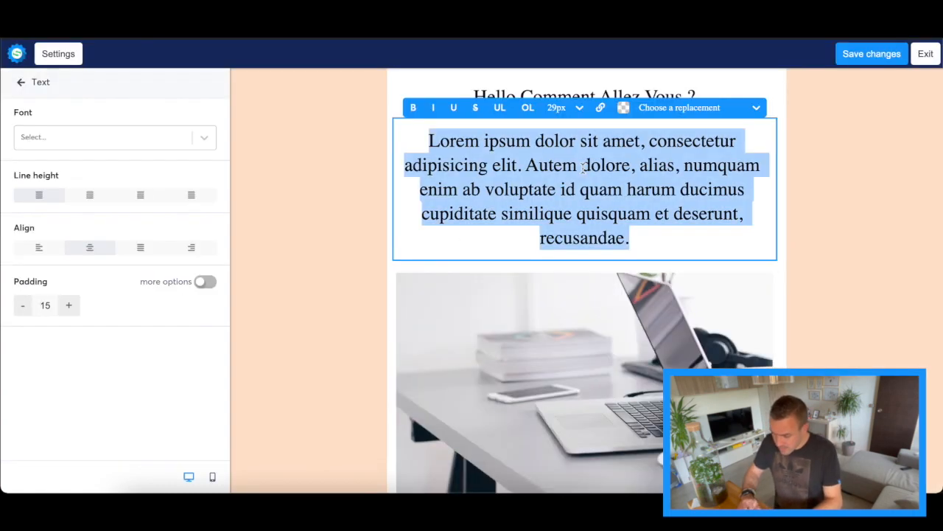
click(634, 216)
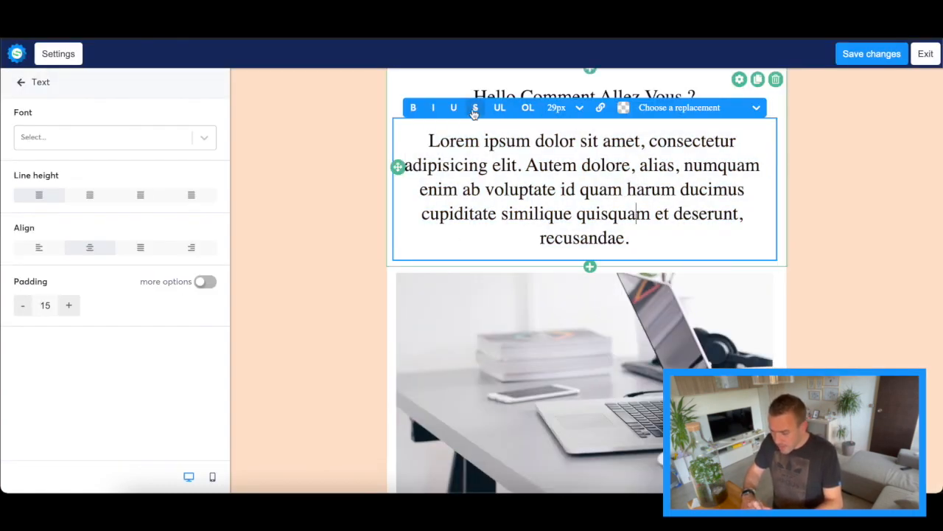
key(ctrl+a)
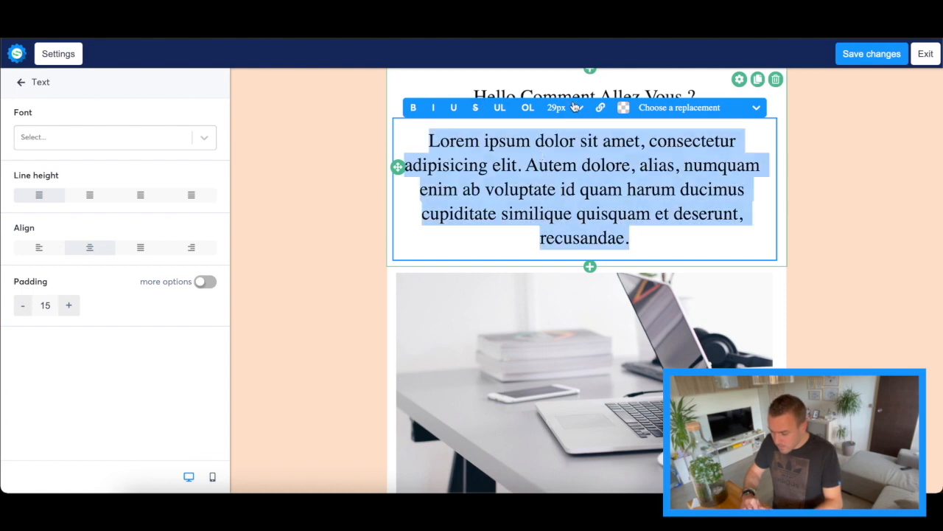
click(577, 107)
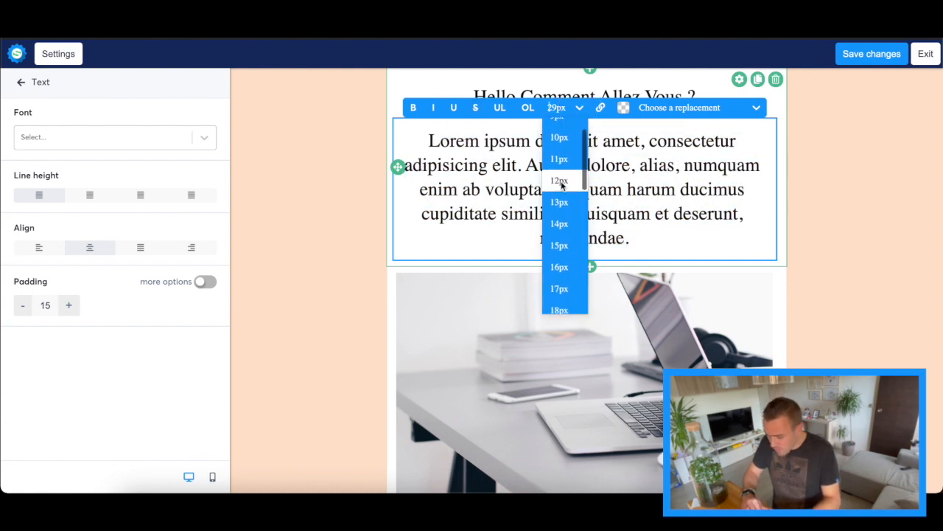
click(567, 266)
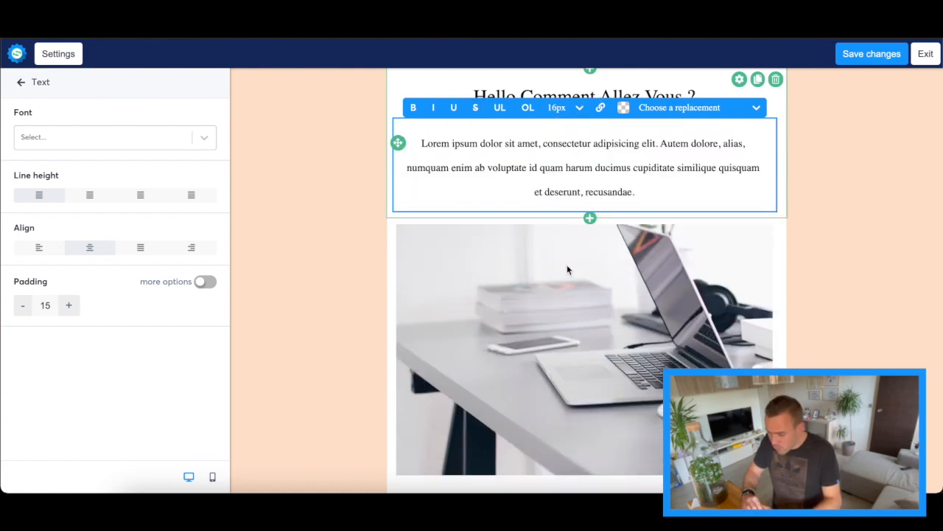
- Try the wider line heights on the Lorem ipsum paragraph, ending with the widest option
click(90, 198)
click(140, 196)
click(194, 197)
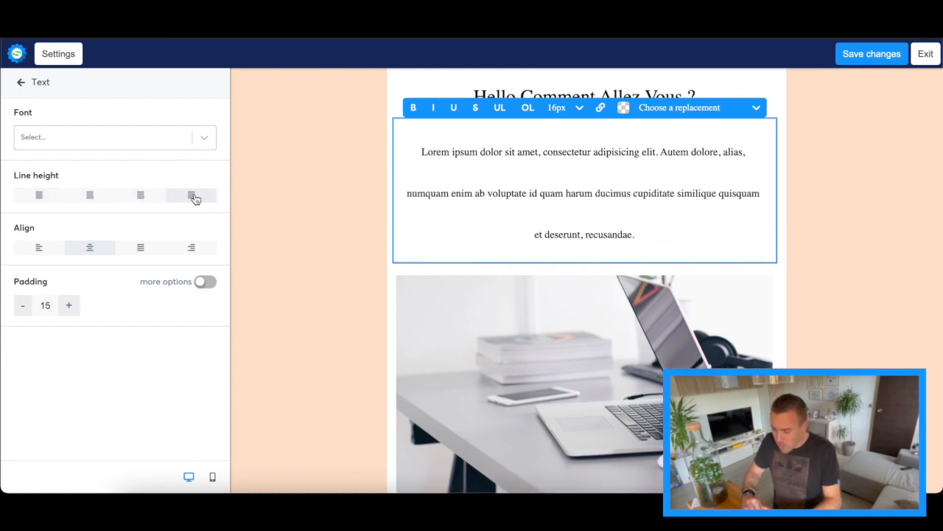
- Set the Lorem ipsum paragraph above the laptop photo to the tightest line height and break its line before "numquam"
click(42, 196)
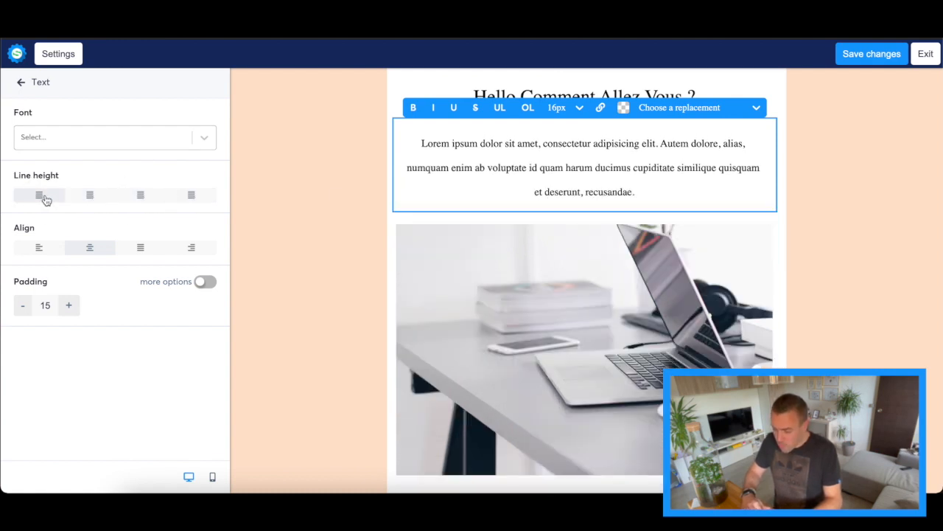
click(407, 171)
key(BackSpace)
key(Return)
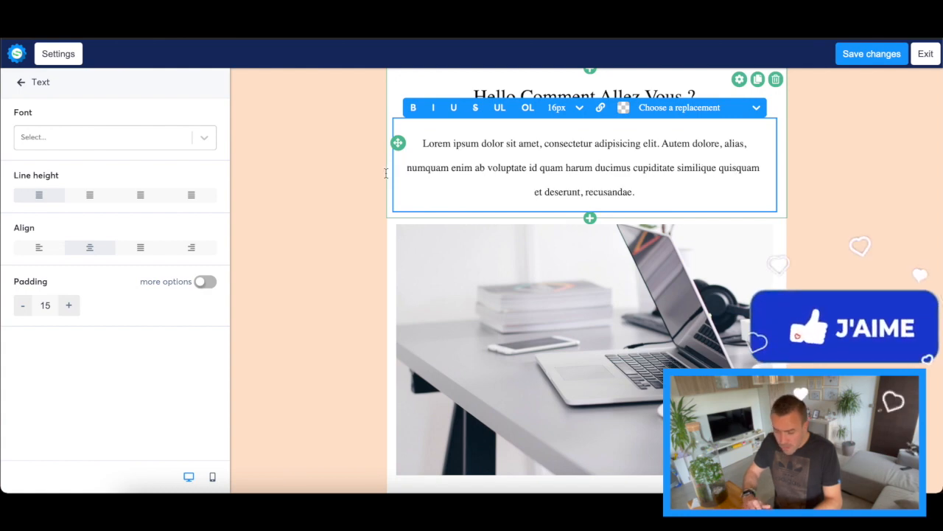
- Try Arial Black on the Lorem ipsum paragraph above the laptop photo, and set its font to Arial
triple_click(452, 141)
click(208, 138)
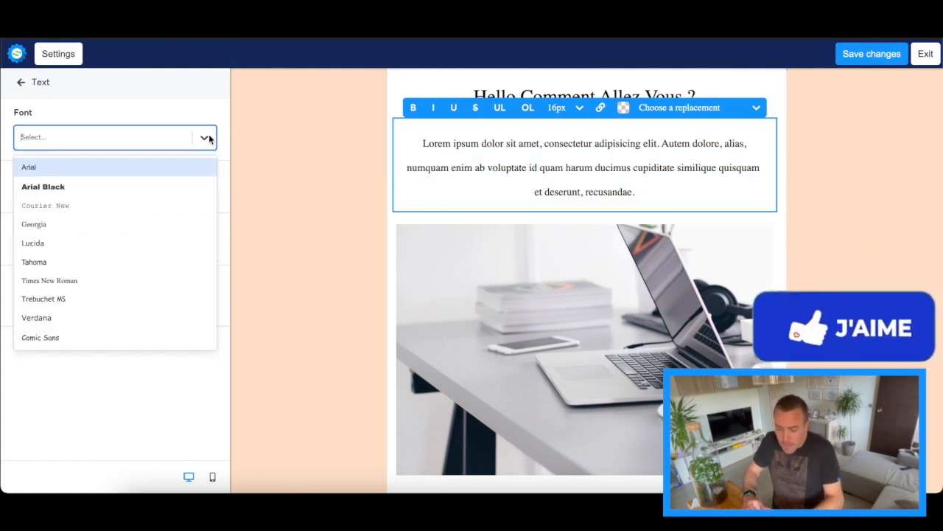
click(118, 185)
click(97, 135)
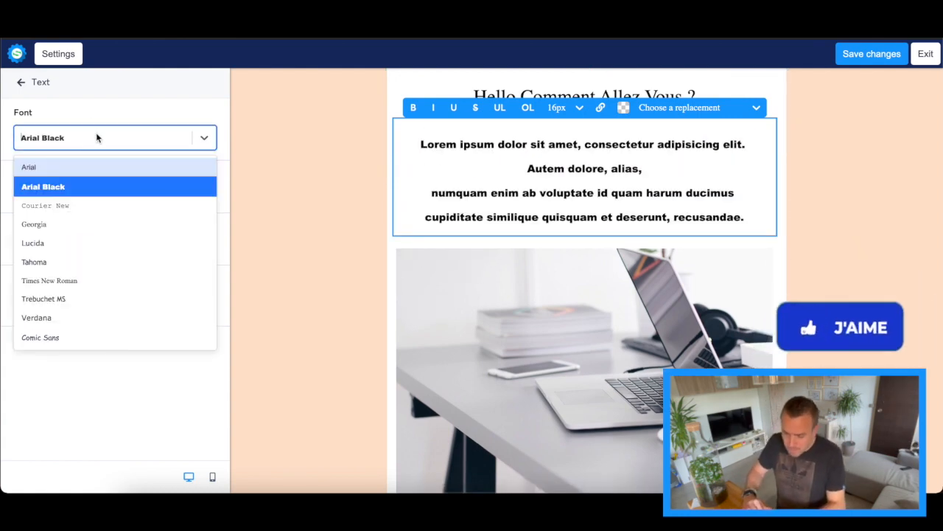
click(113, 166)
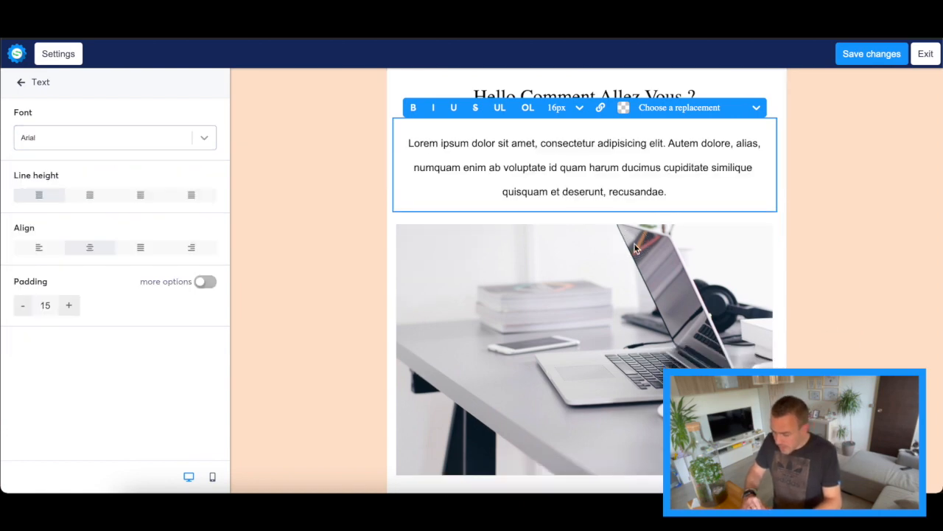
click(634, 243)
- Insert a three-column layout beneath the laptop photo and put a text block reading "texte ici" in its first column
scroll(634, 247, down, 3)
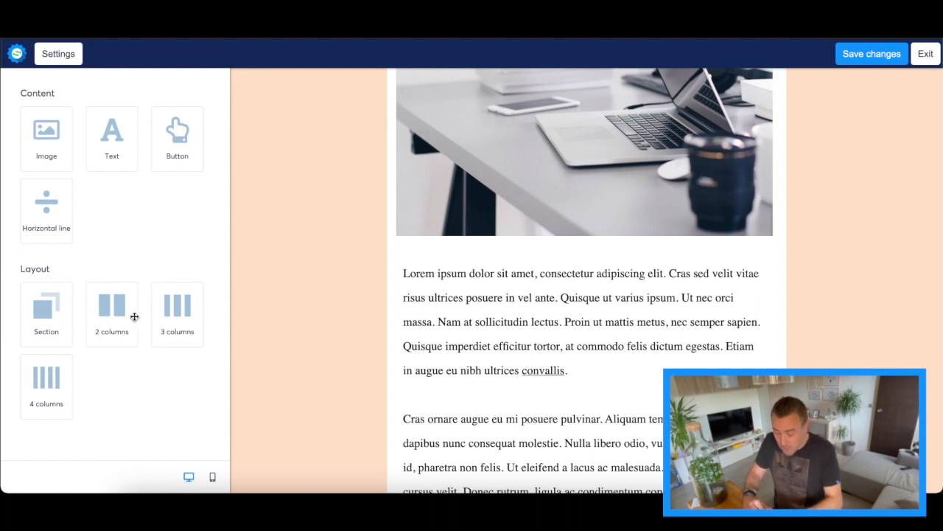
drag(173, 305, 596, 241)
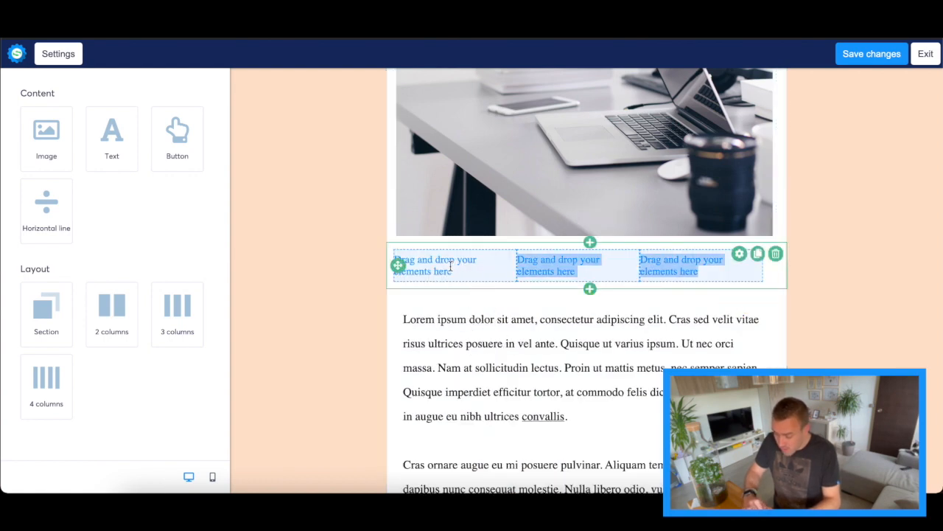
drag(111, 143, 449, 254)
click(461, 314)
key(ctrl+a)
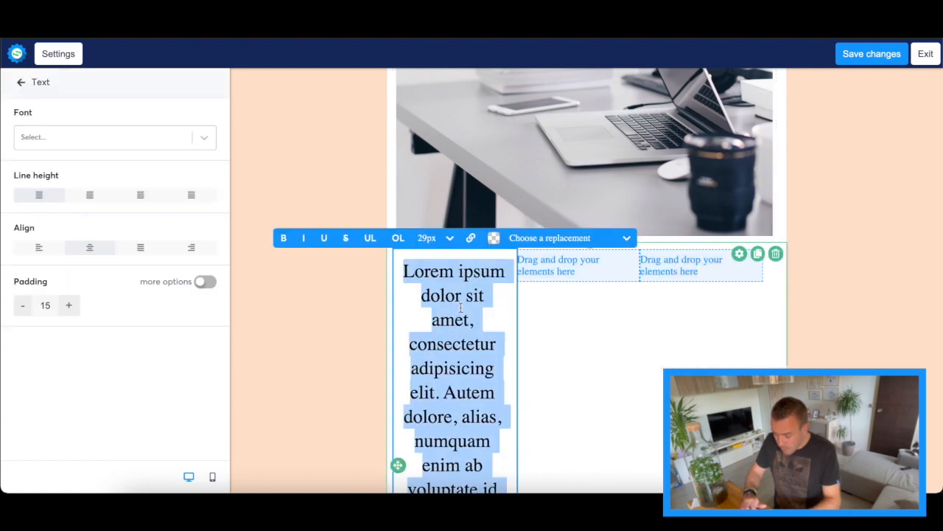
text(texte ici)
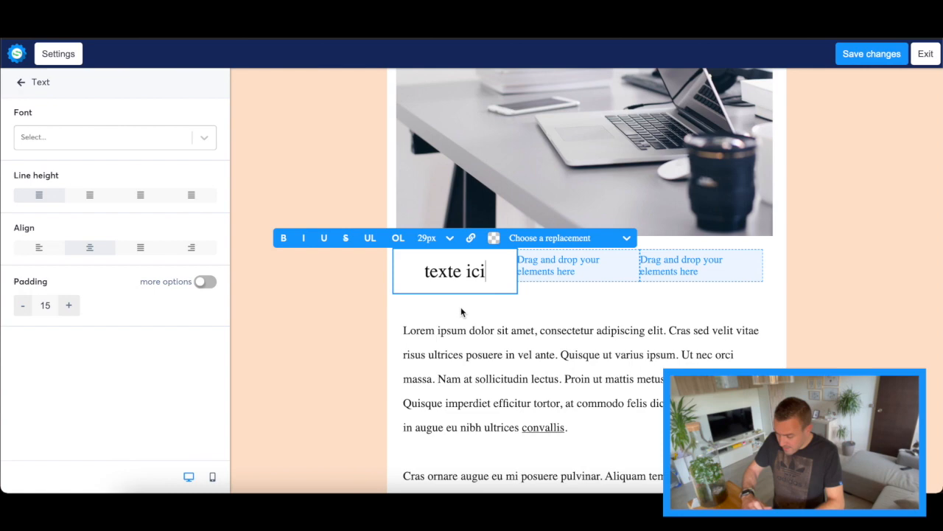
click(559, 339)
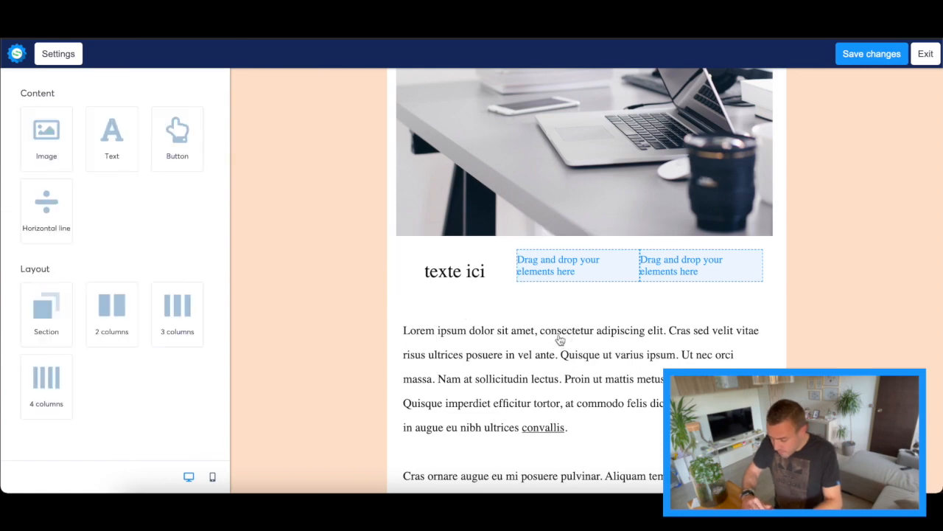
- Add an image block to the middle column and fill it with the systeme.io promotional picture from the file manager
click(556, 254)
click(254, 181)
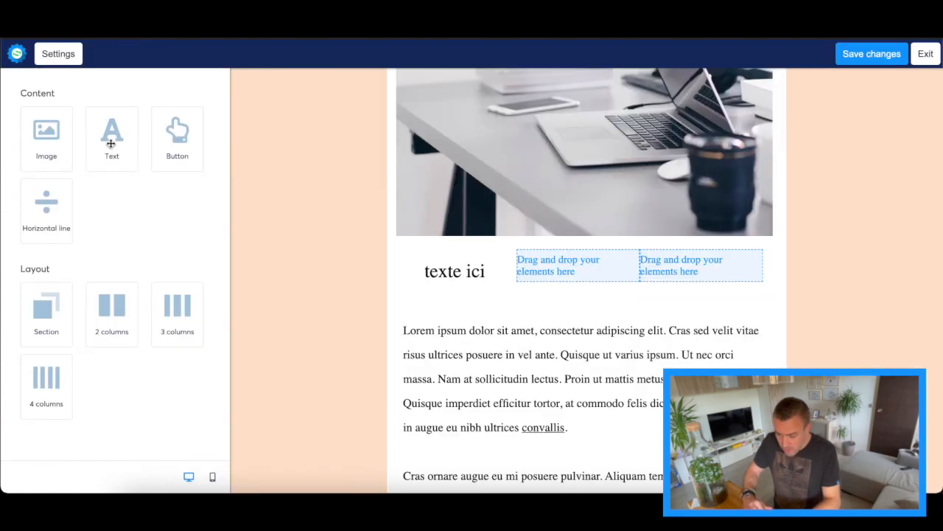
drag(45, 132, 591, 264)
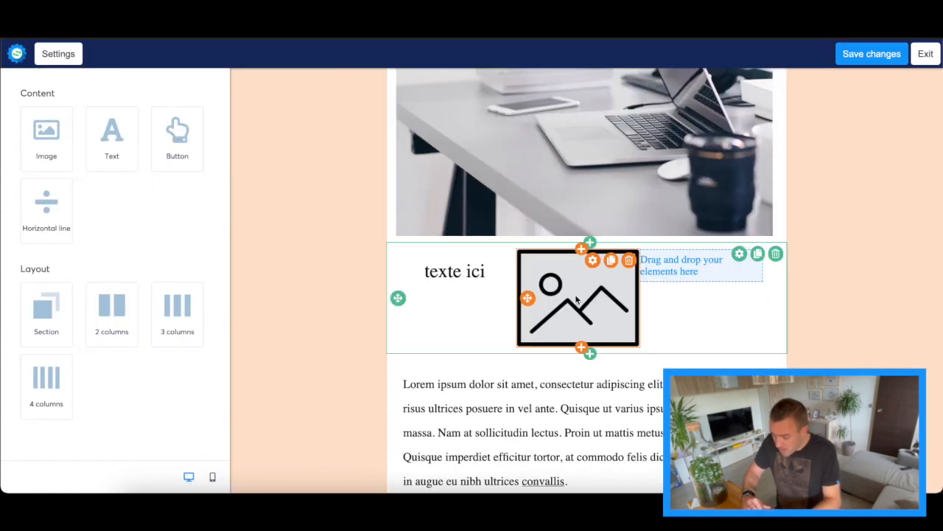
click(577, 295)
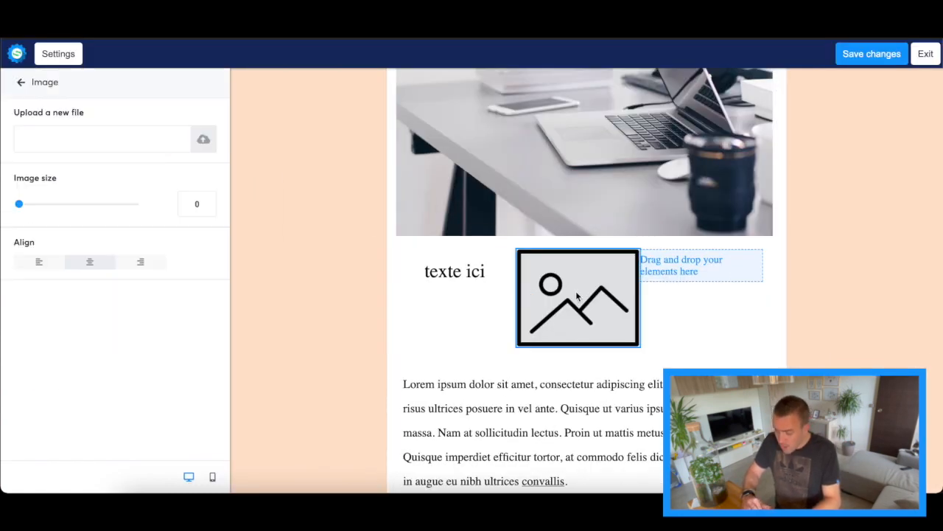
click(204, 141)
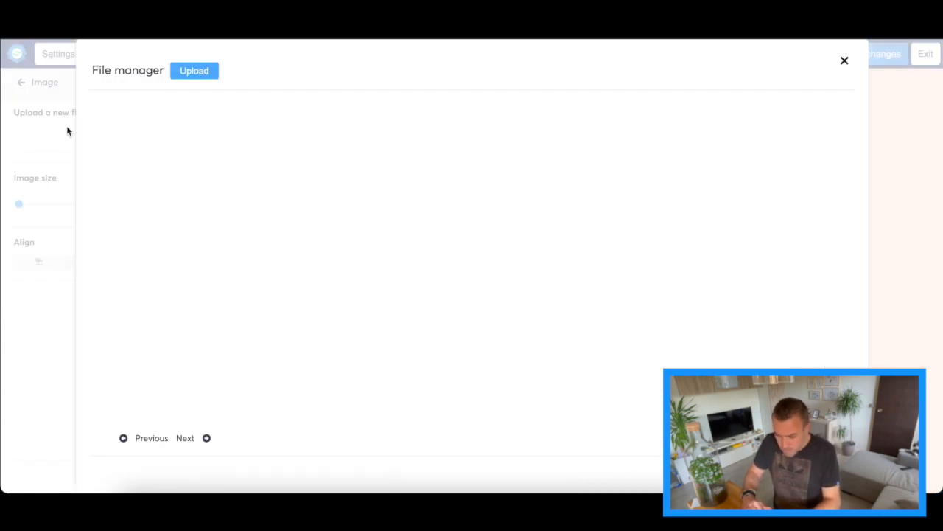
click(259, 181)
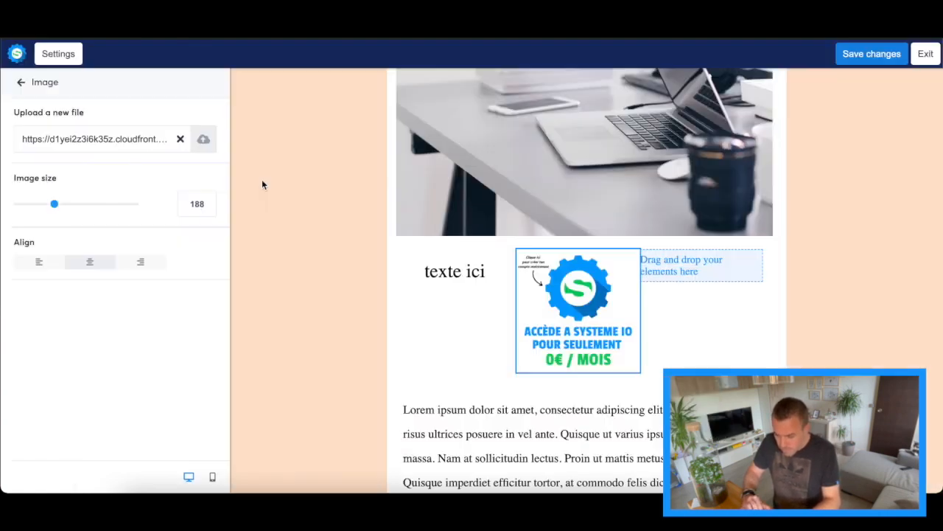
click(678, 294)
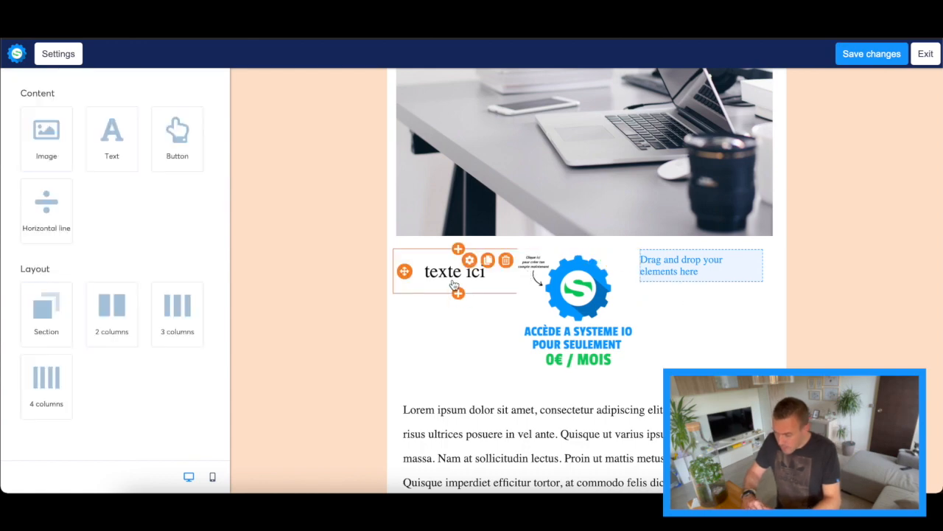
- Add a text block to the third column and replace its placeholder text with "Texte ici"
click(696, 261)
click(458, 234)
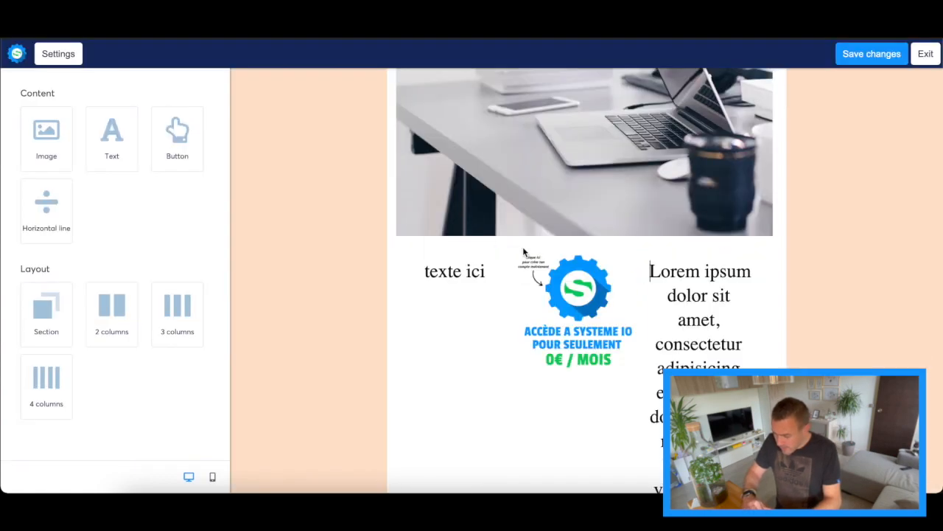
click(700, 309)
text(Texte ici)
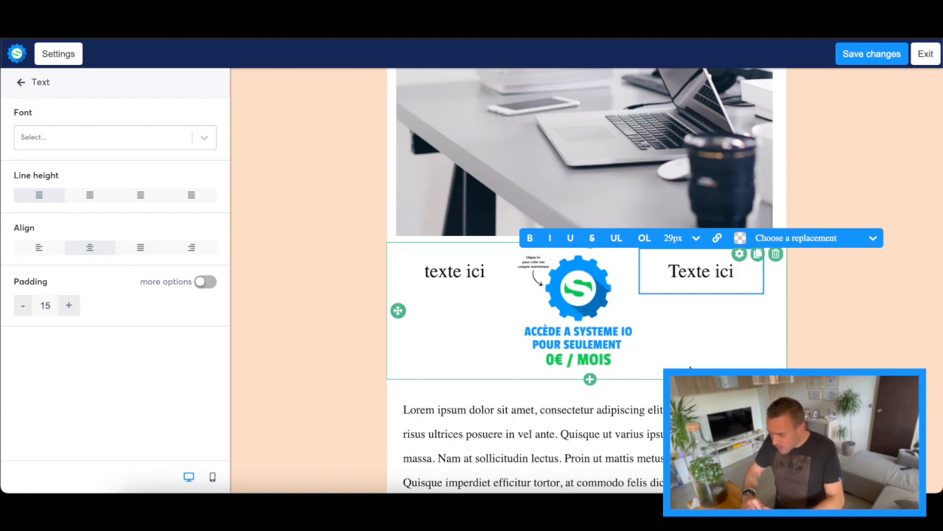
click(689, 368)
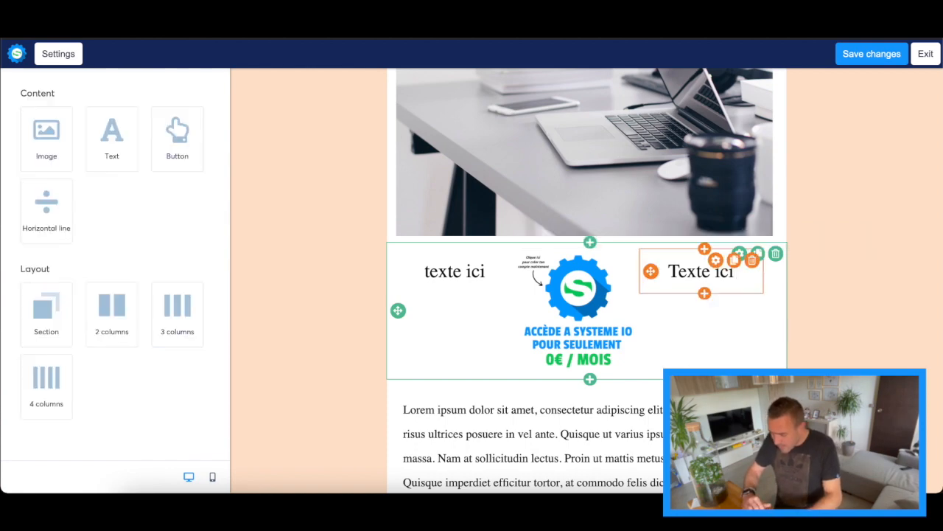
- Check the signature image block and replace the full name beneath the signature with the sender's first name
scroll(690, 369, down, 1)
scroll(713, 359, down, 6)
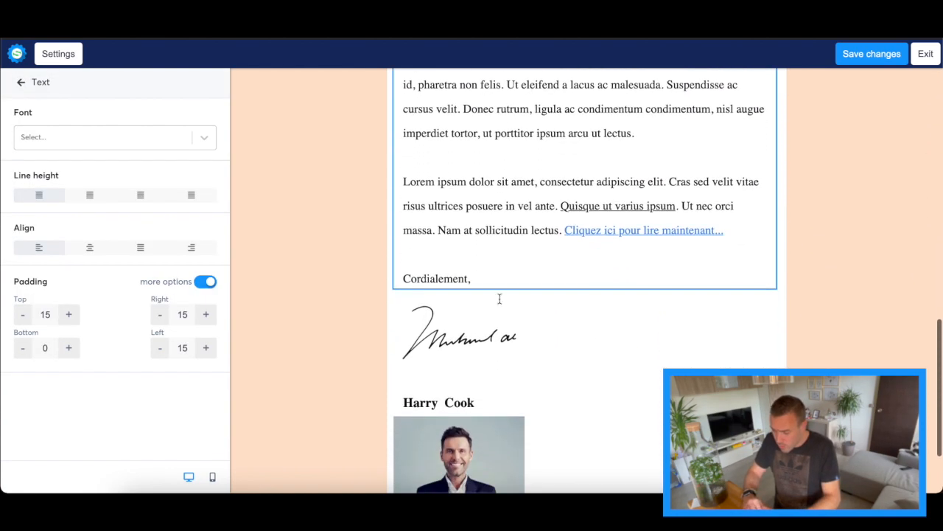
click(481, 334)
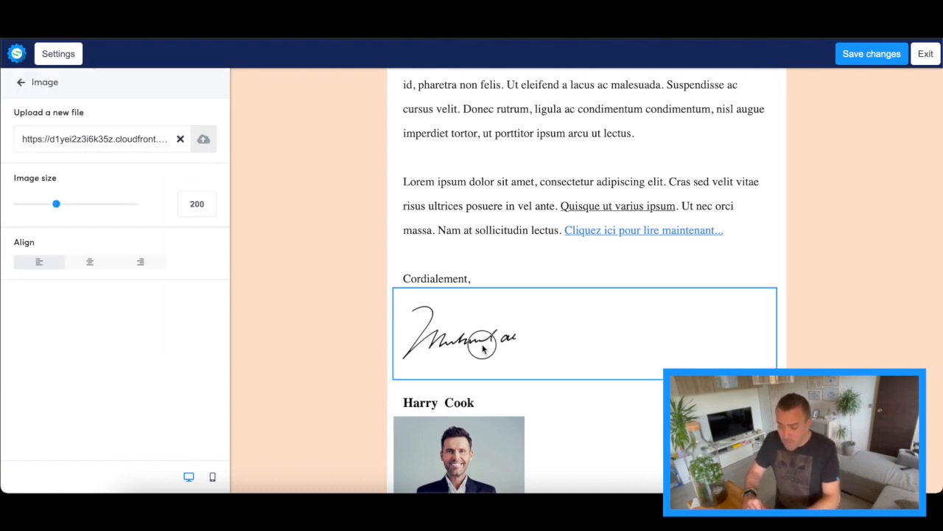
click(483, 348)
click(483, 348)
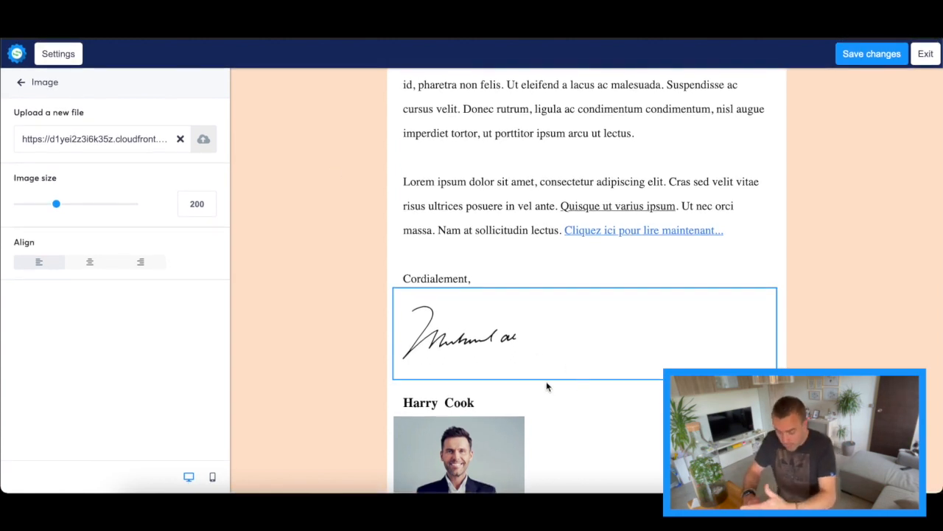
click(554, 398)
scroll(558, 400, down, 2)
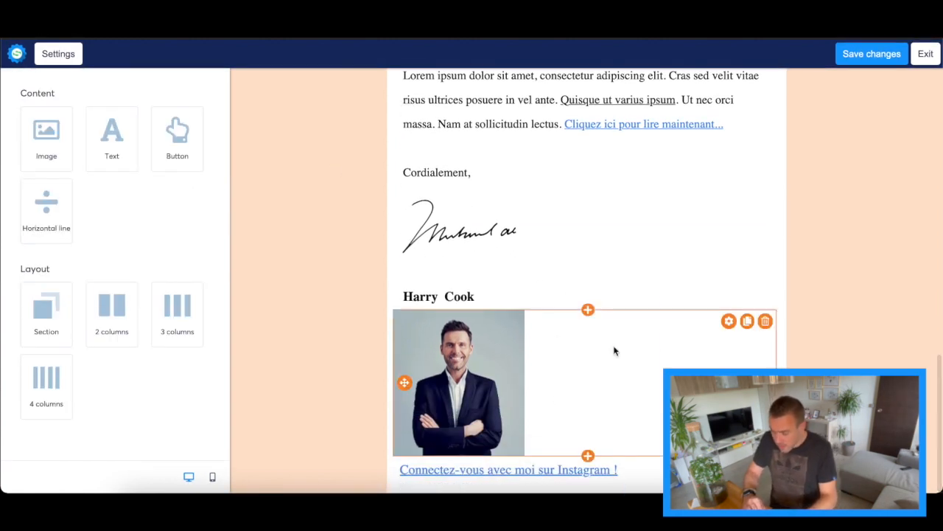
click(472, 294)
drag(478, 293, 378, 291)
text(Yannis)
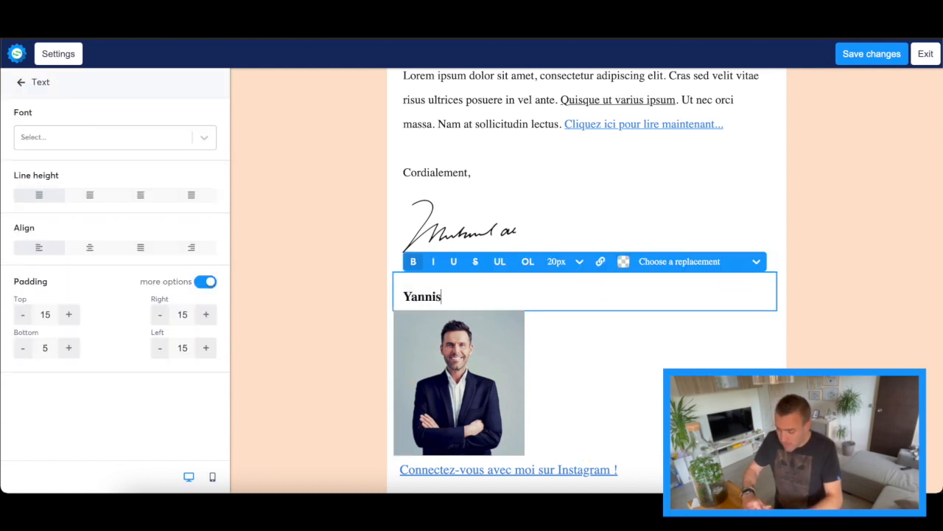
- Delete the "Connectez-vous avec moi sur Instagram !" link block beneath the portrait photo
click(613, 367)
click(524, 382)
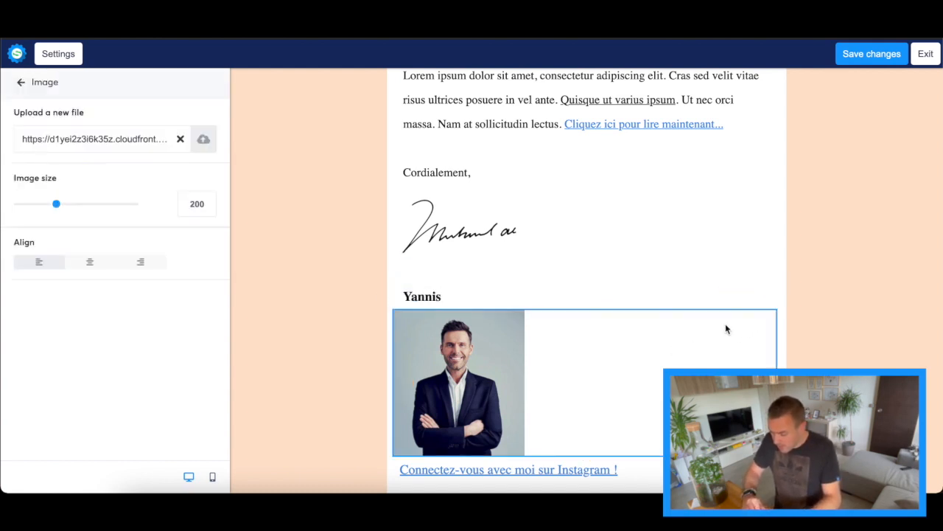
click(794, 301)
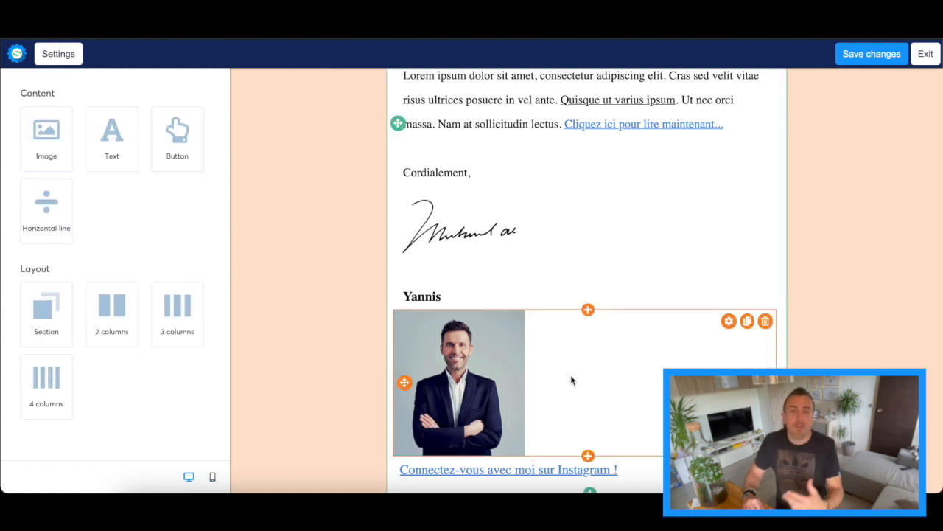
scroll(572, 379, down, 1)
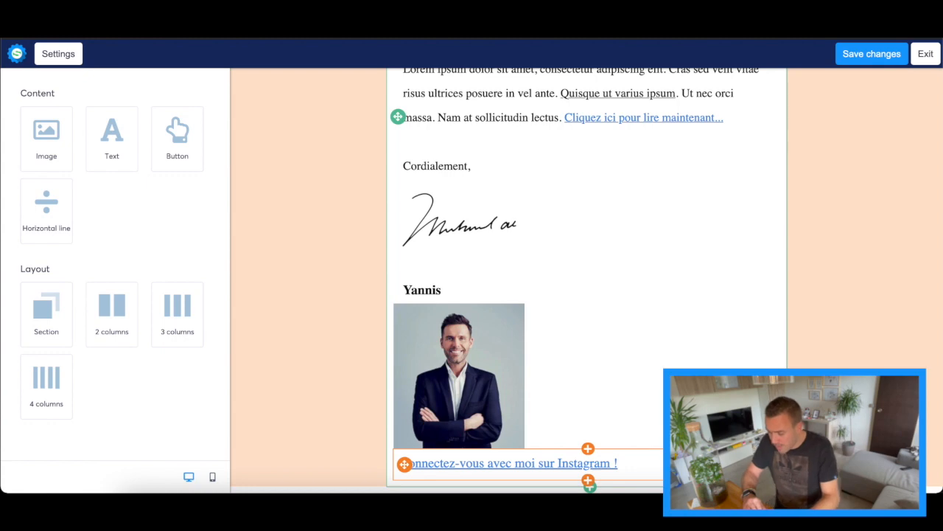
click(768, 464)
click(580, 82)
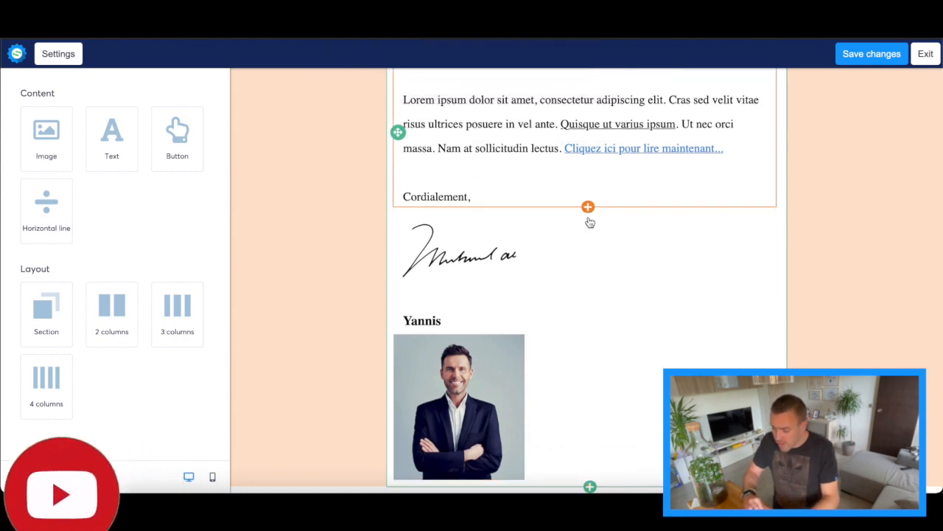
- Insert a button between the three-column row and the Lorem ipsum body text
scroll(590, 240, up, 4)
scroll(591, 249, up, 3)
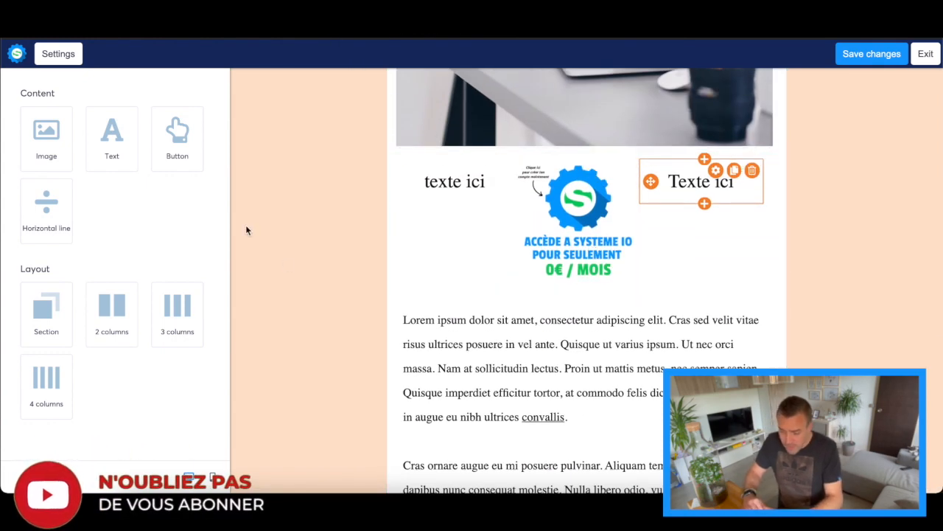
drag(175, 133, 599, 315)
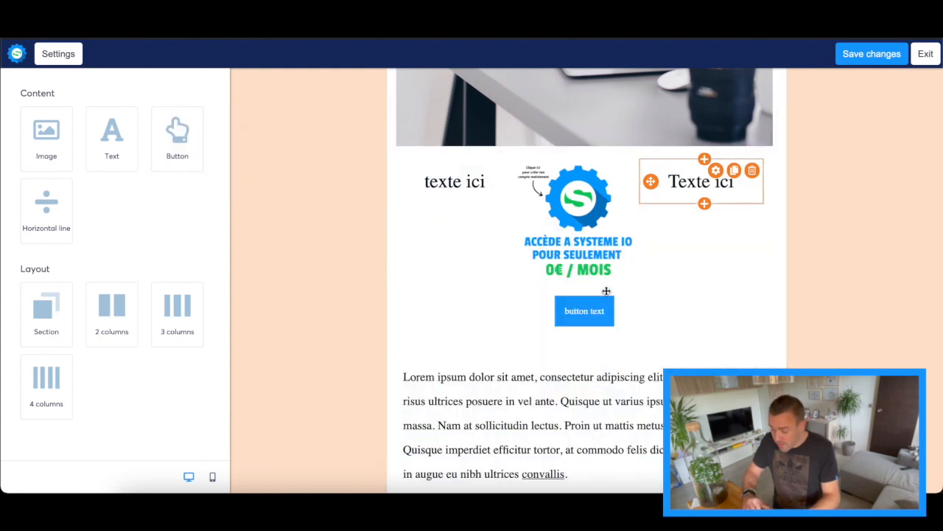
- Set the new button's bottom and top margins to 0
click(597, 314)
scroll(50, 282, down, 3)
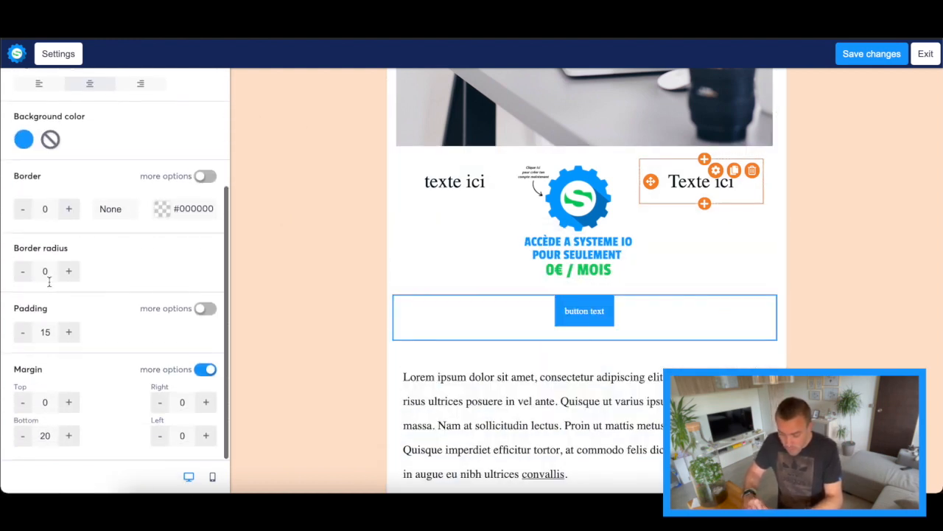
double_click(45, 435)
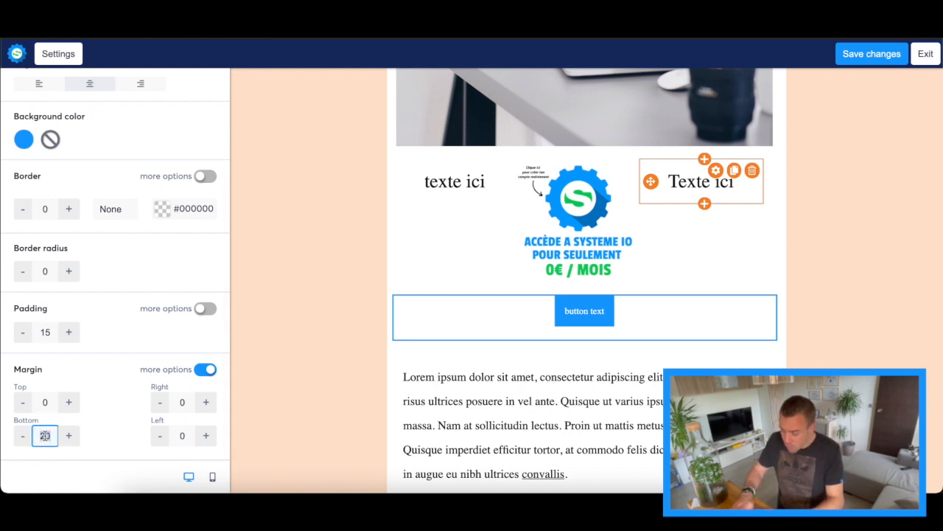
text(0)
double_click(43, 401)
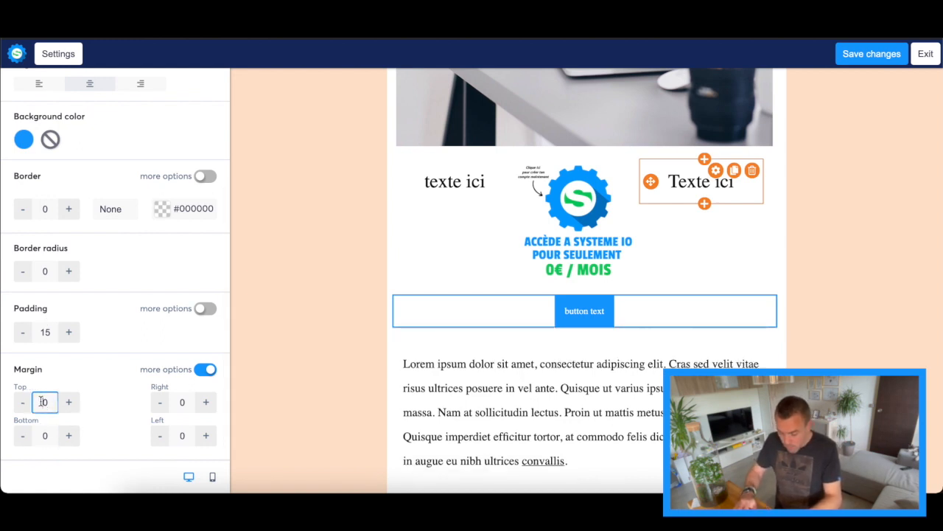
text(20)
key(BackSpace)
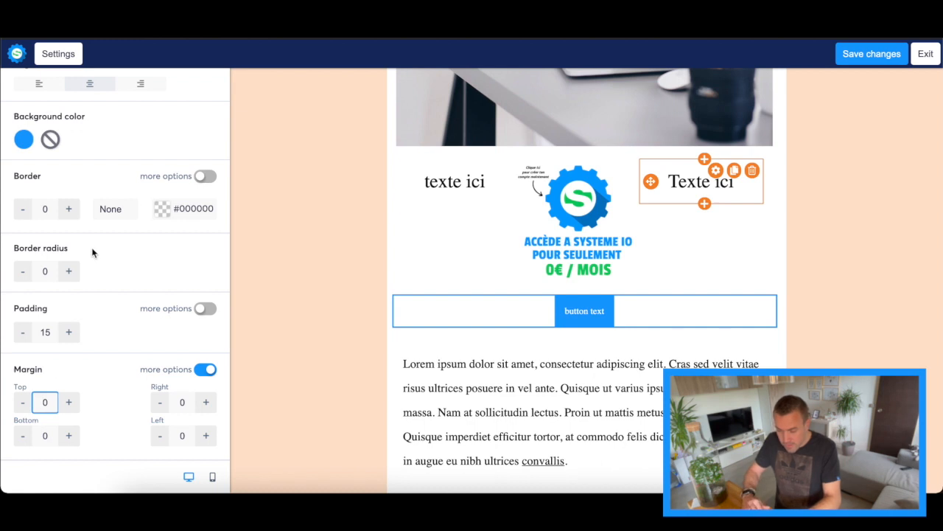
- Replace the button's label with "CLIQUE ICI POUR ACCEDER A LA VIDEO"
scroll(218, 302, up, 5)
drag(126, 136, 3, 131)
text(CLI)
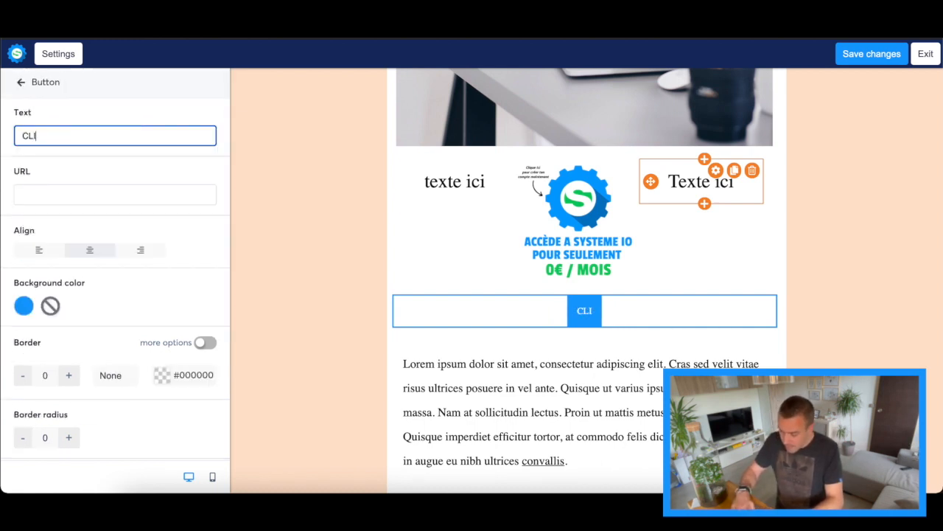
text(QUE ICI )
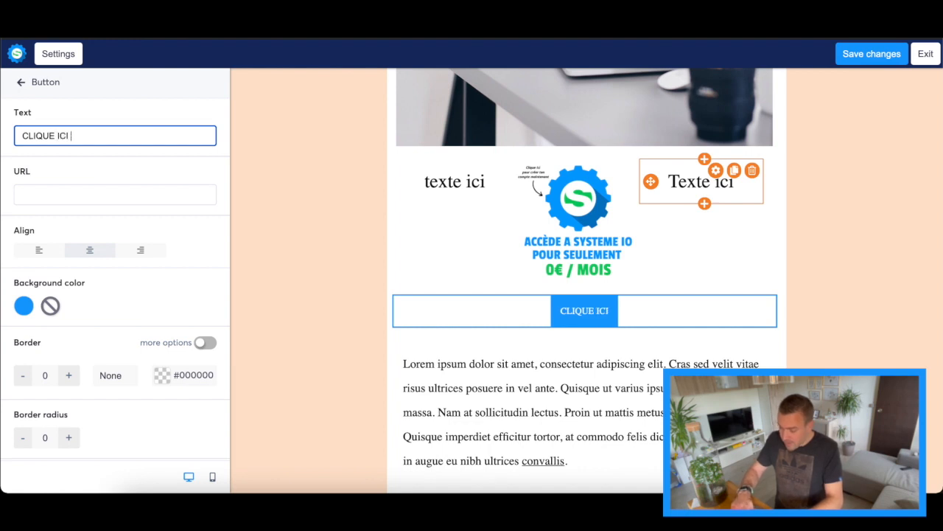
text(POUR ACCED)
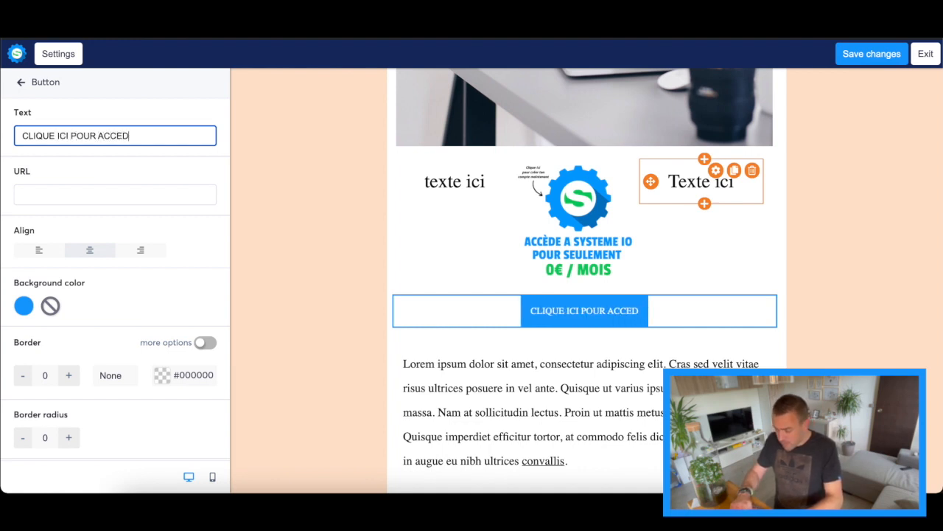
text(ER A LA VIDEO)
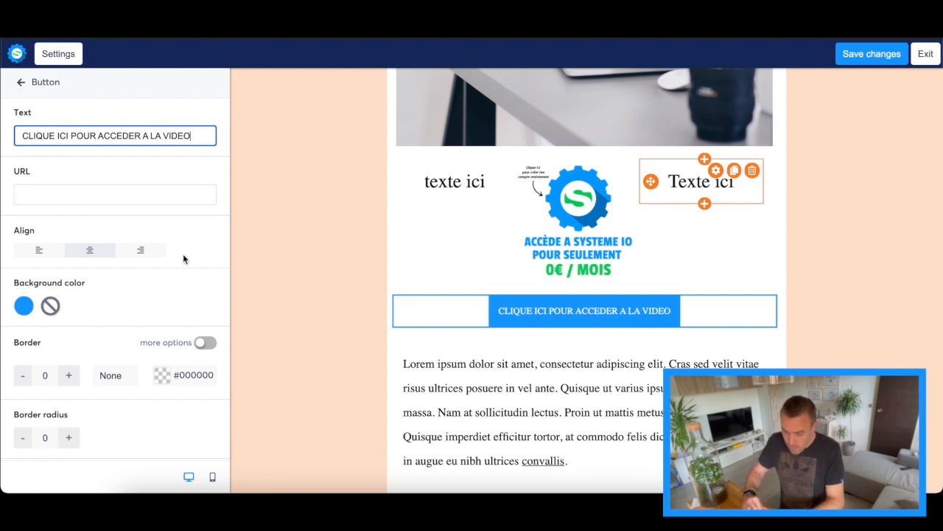
- Change the button's background color to the preset red
scroll(73, 309, down, 2)
click(23, 243)
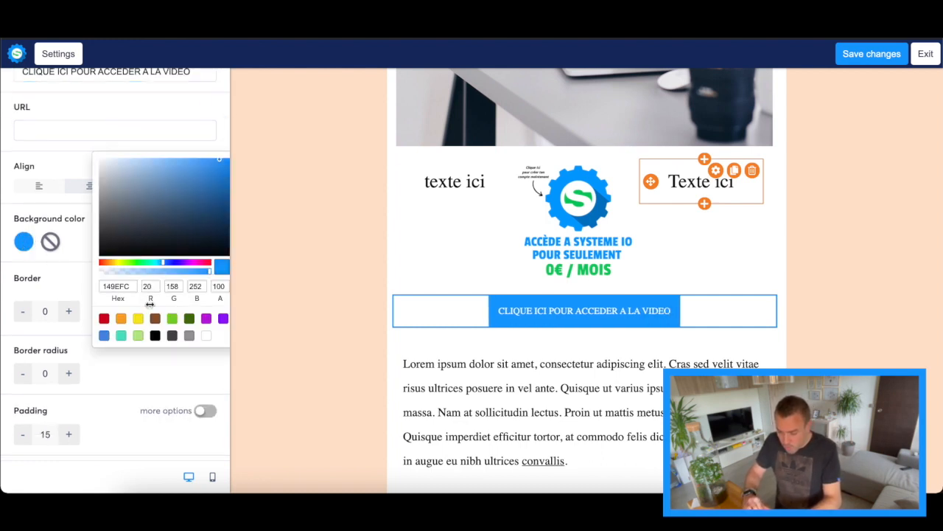
click(103, 318)
click(76, 279)
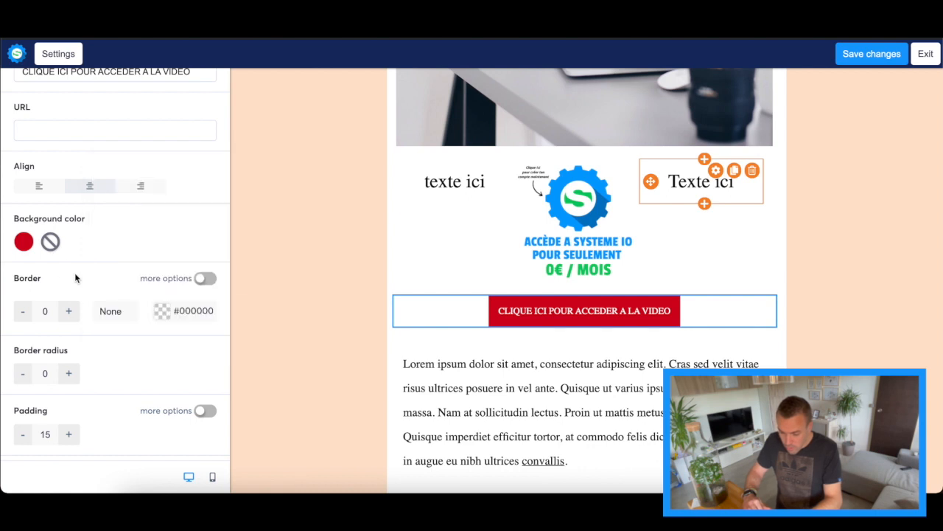
- Give the button a solid border style and set the border color to near-black #080808
scroll(85, 279, down, 1)
click(114, 293)
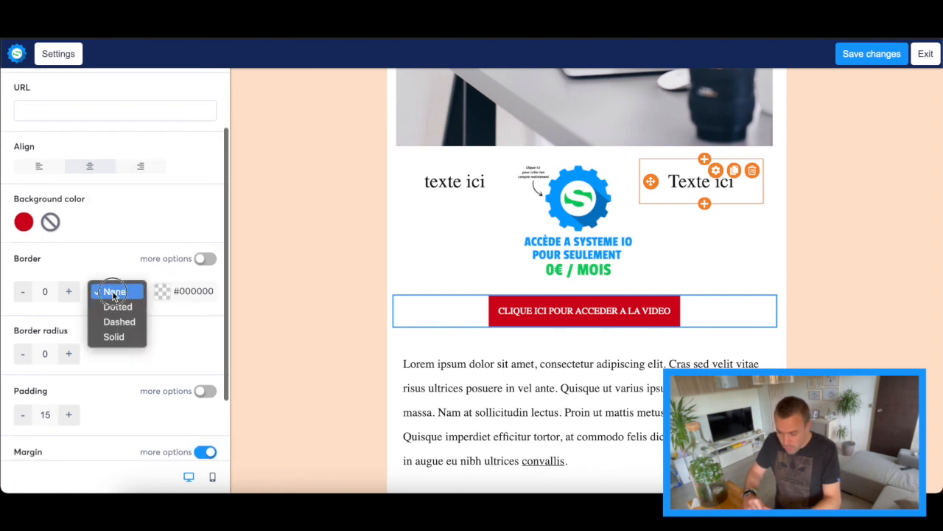
click(122, 337)
click(159, 291)
drag(121, 228, 20, 282)
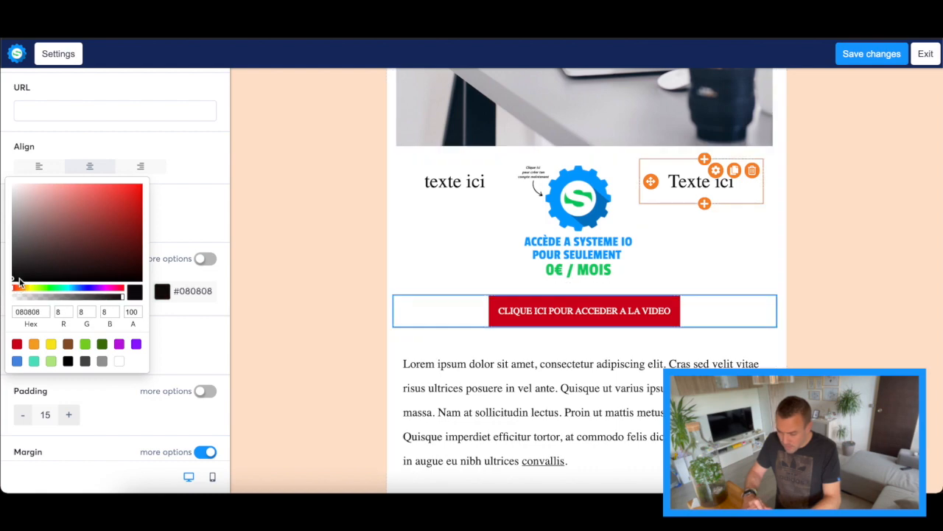
click(171, 338)
- Increase the button's border width to 9
click(68, 293)
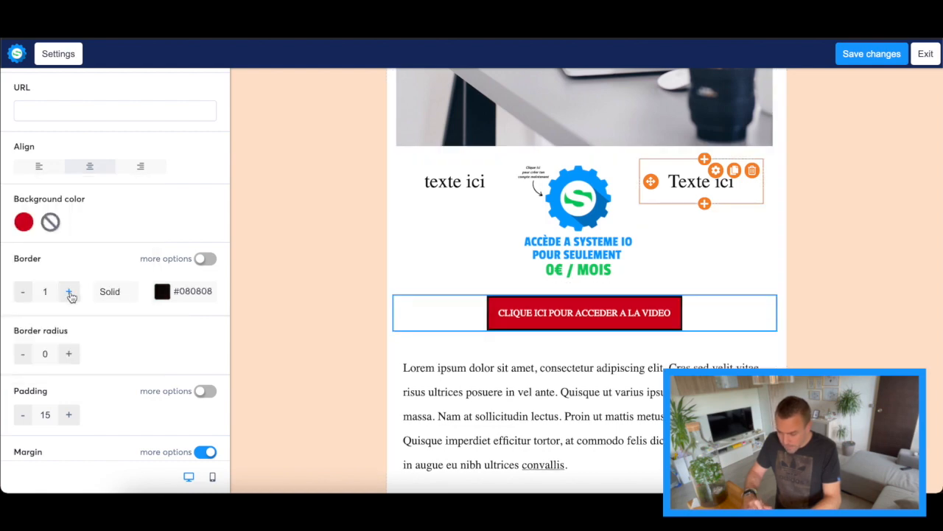
click(69, 292)
click(69, 293)
click(69, 293)
click(69, 293)
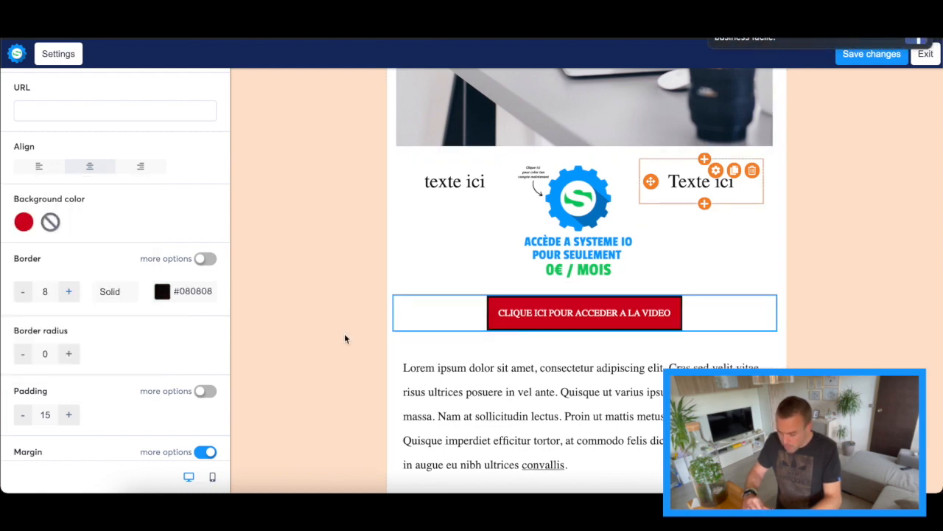
- Try the Dashed border style on the button, settle on Dotted, and deselect the button
click(111, 293)
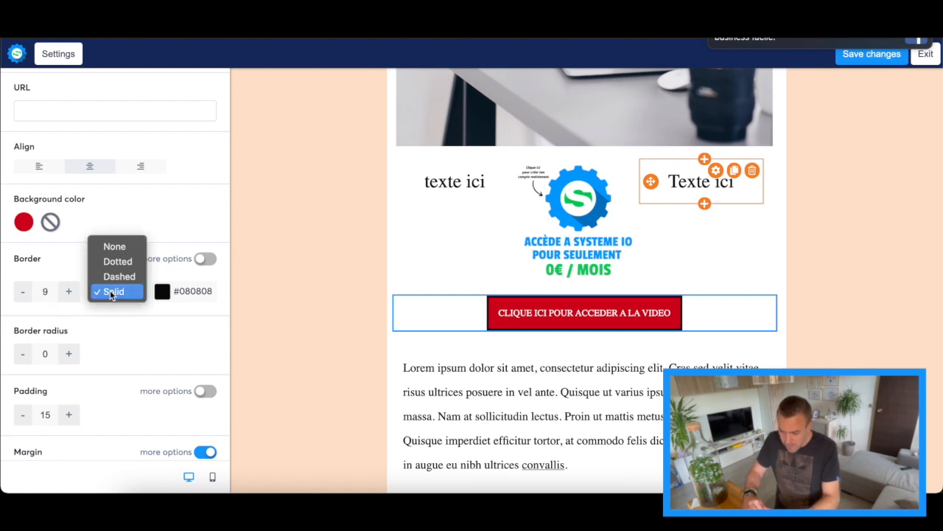
click(120, 278)
click(122, 282)
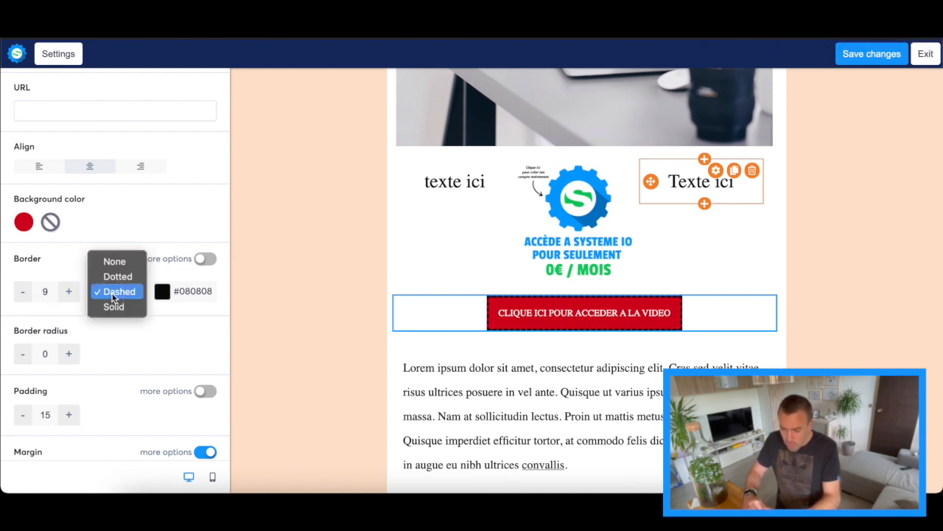
click(122, 279)
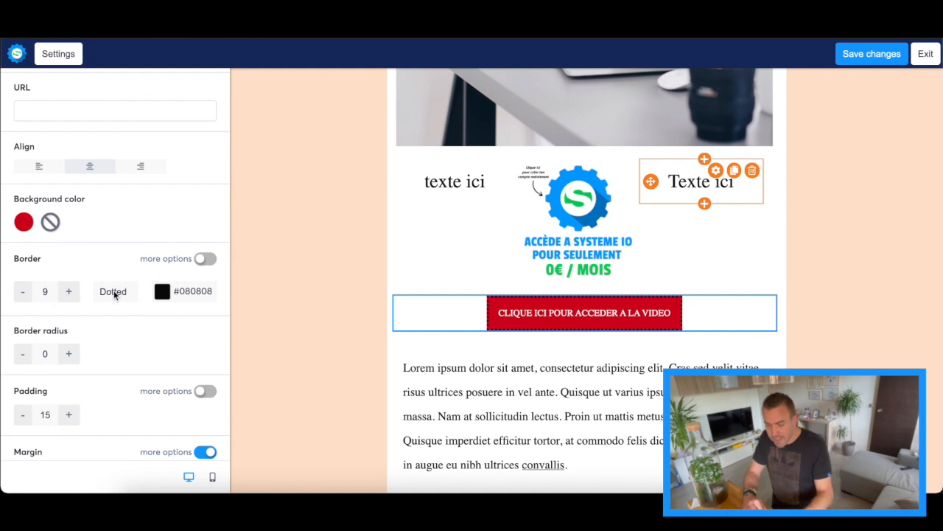
click(712, 287)
- Reopen the red button's settings to look at its link URL field, leaving it without entering an address
click(642, 319)
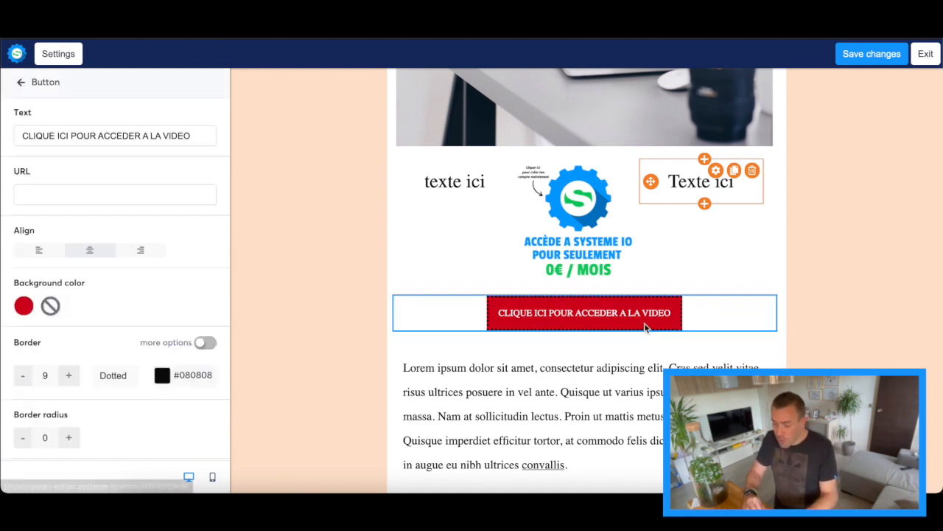
click(140, 192)
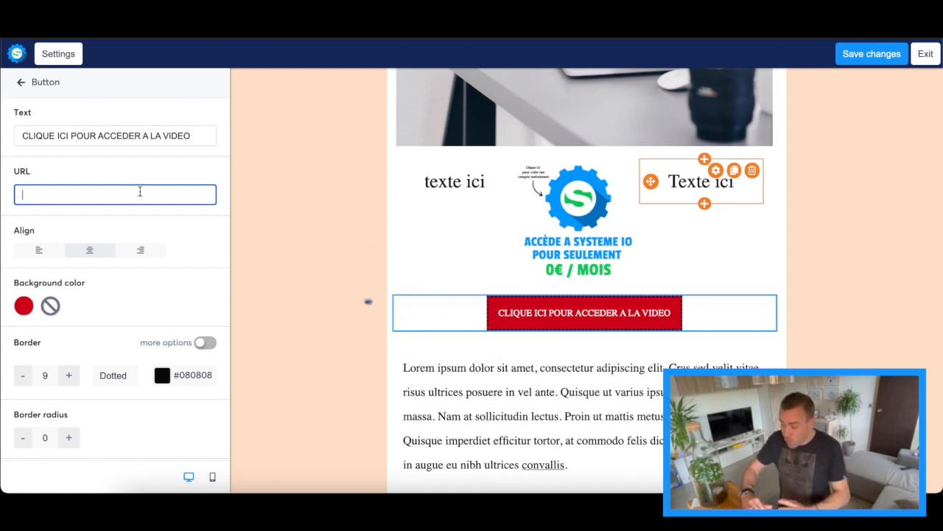
click(510, 396)
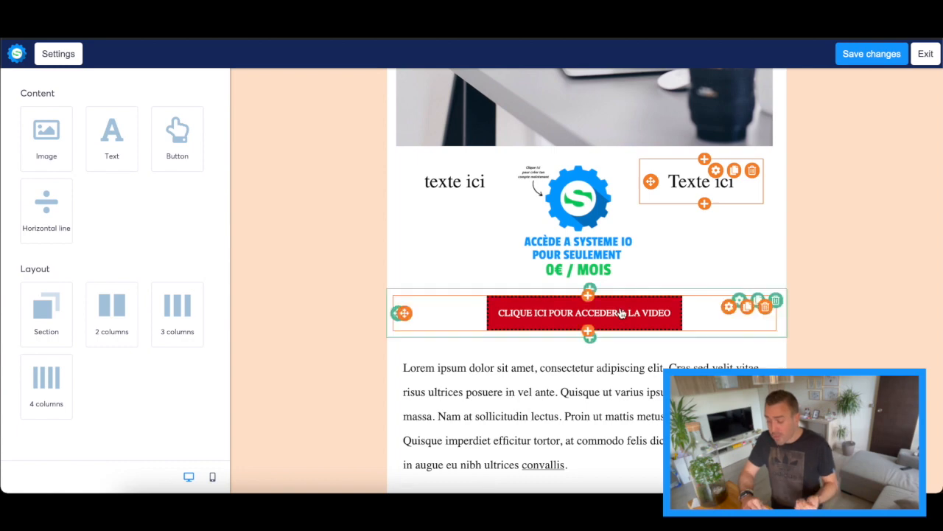
- Look over the email down to the signature, save the changes and exit the email editor
scroll(620, 314, down, 5)
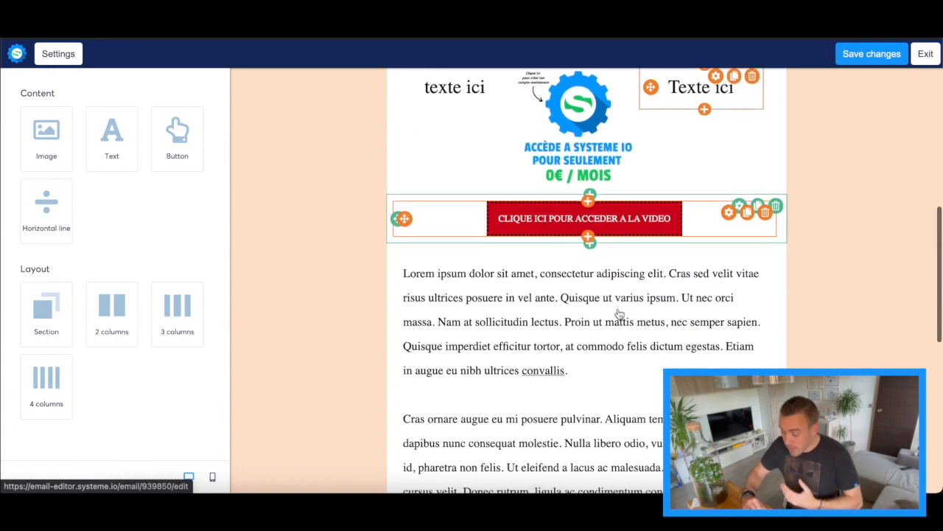
scroll(619, 314, down, 2)
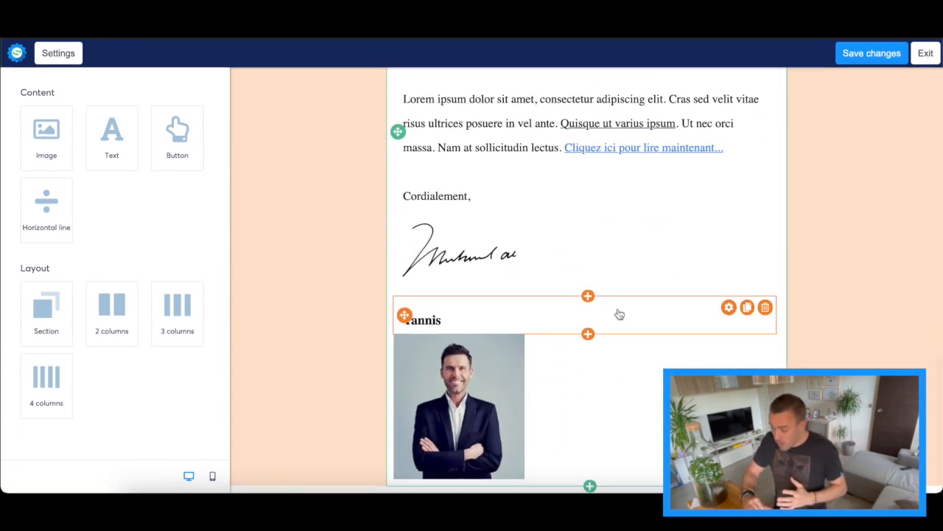
scroll(619, 314, up, 12)
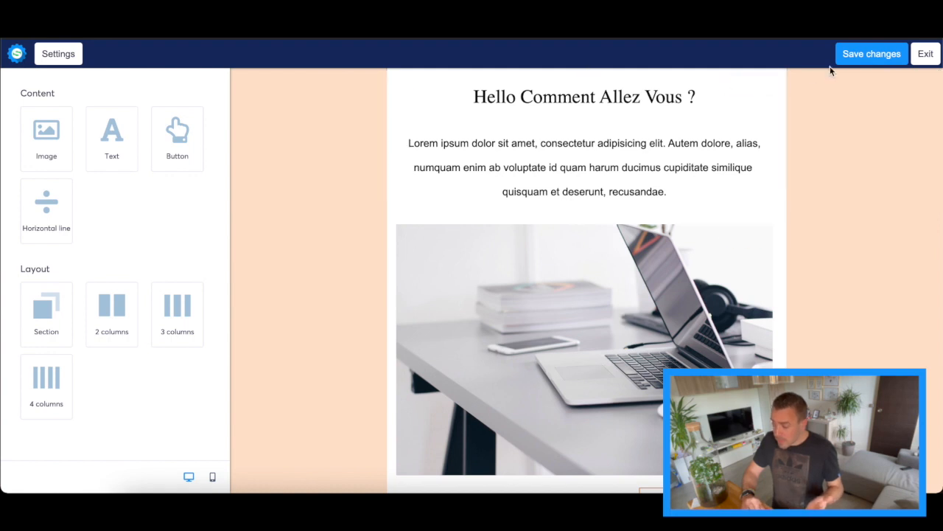
click(876, 55)
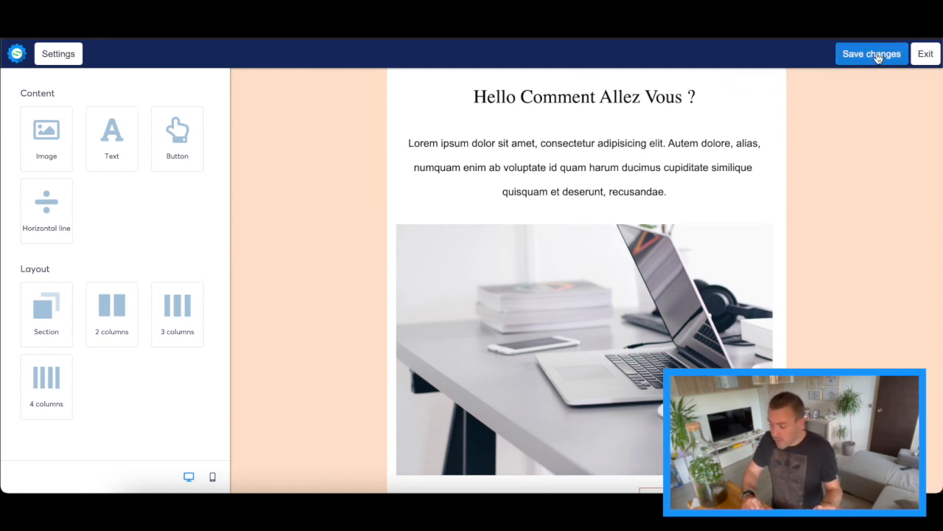
click(931, 59)
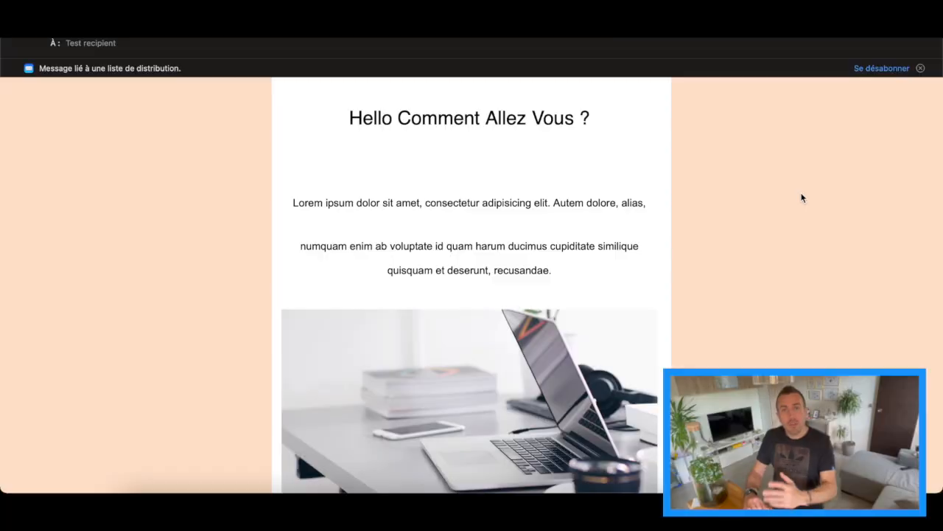
- Examine the received test email in the mail app, covering the heading, images, columns, button, body text and signature
scroll(803, 197, down, 10)
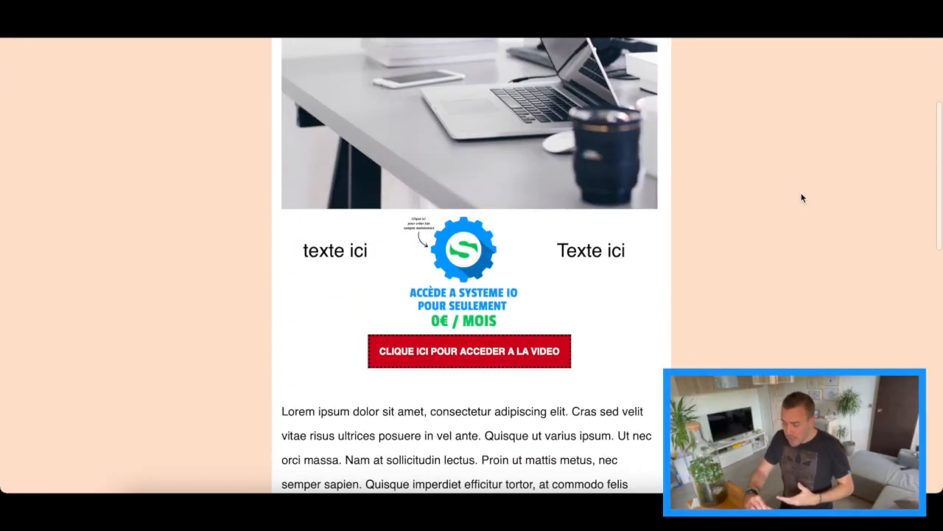
scroll(802, 198, down, 10)
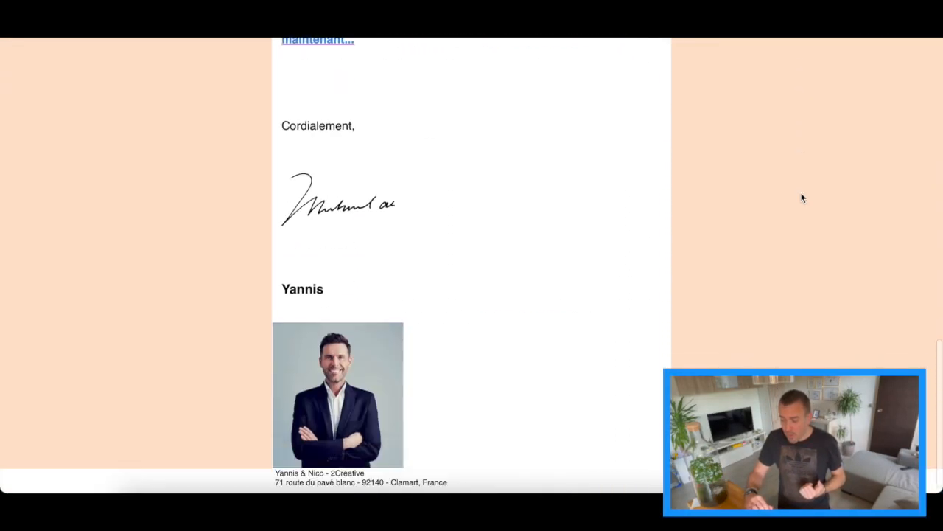
scroll(803, 198, up, 15)
scroll(802, 198, up, 5)
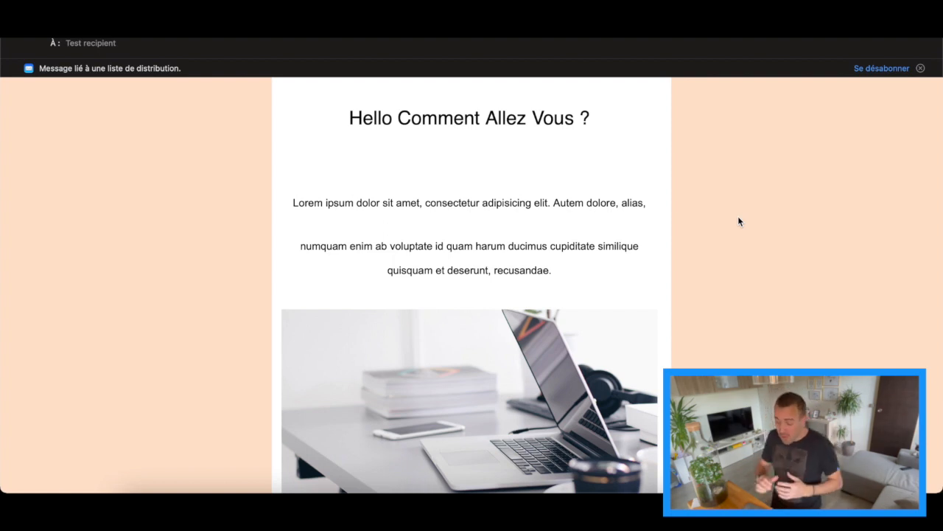
scroll(737, 221, down, 8)
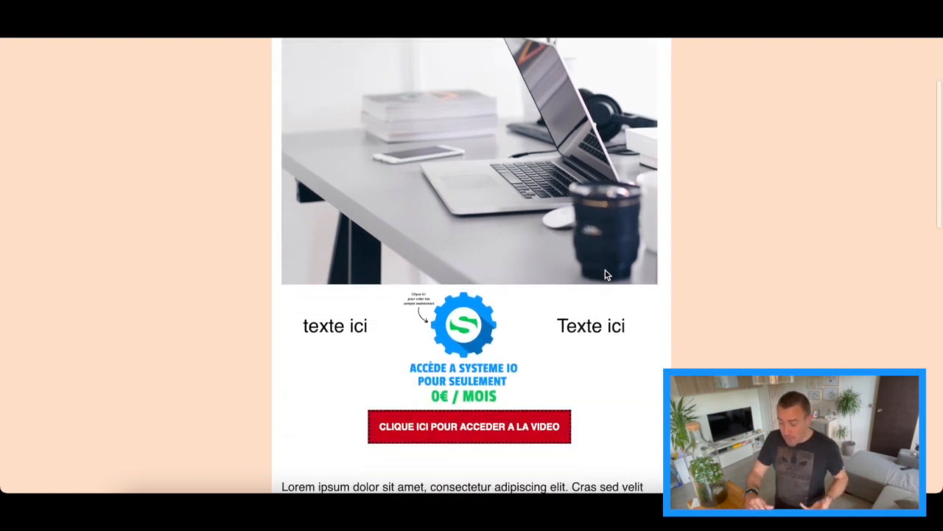
scroll(605, 274, down, 3)
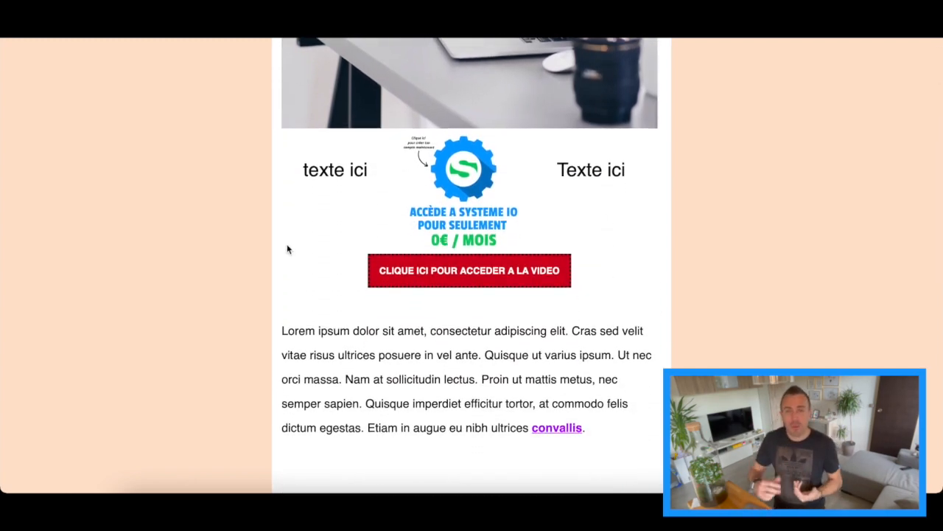
scroll(287, 250, down, 4)
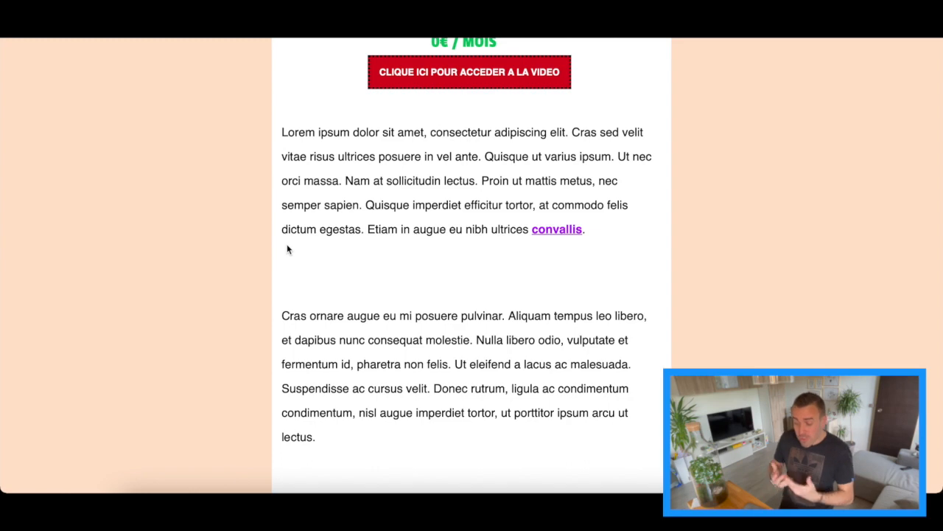
scroll(287, 249, up, 10)
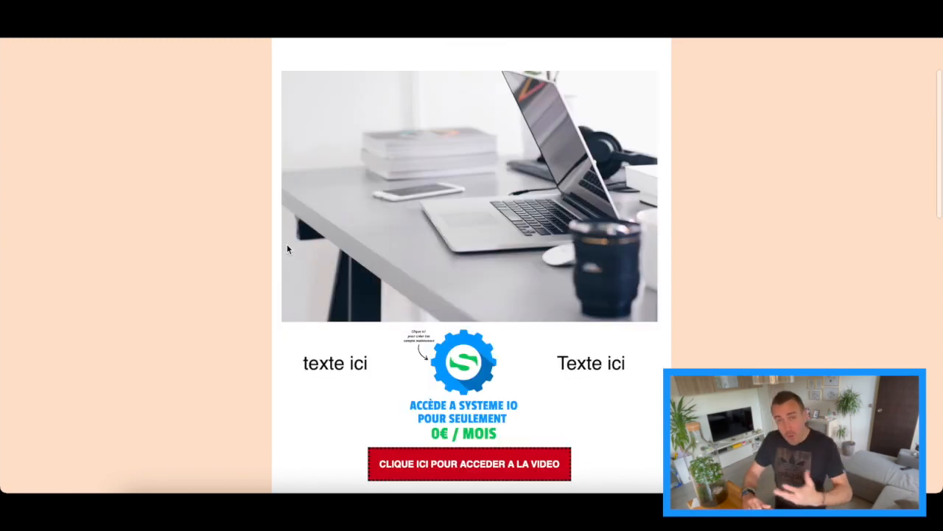
scroll(288, 249, down, 15)
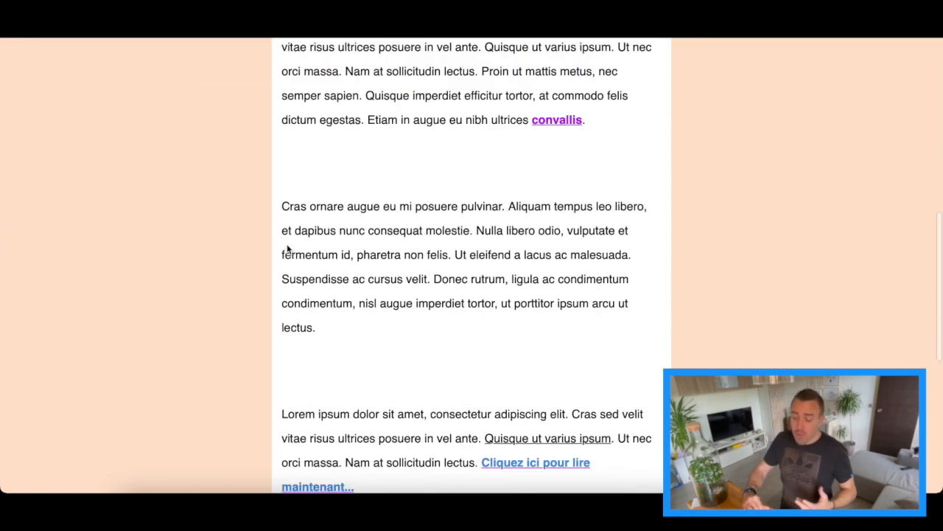
scroll(288, 249, up, 15)
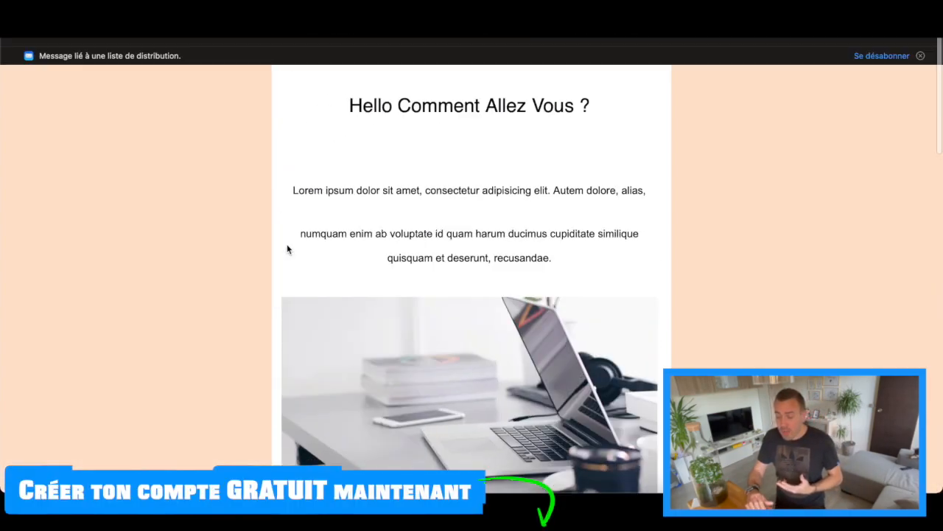